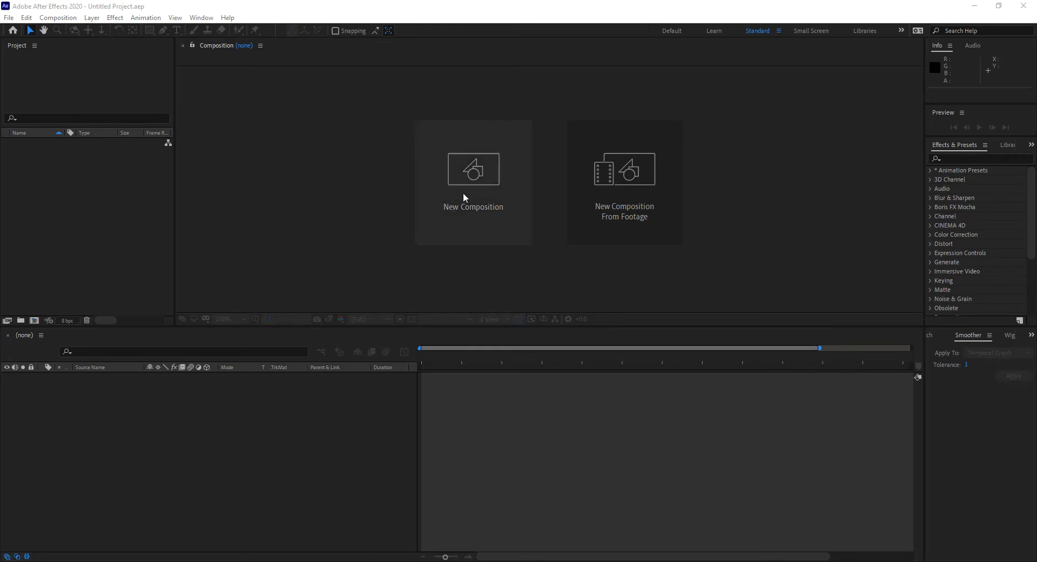
- Create a new composition named "Set Text" with the offered 1280 x 720, 30 fps, five-second settings
click(475, 177)
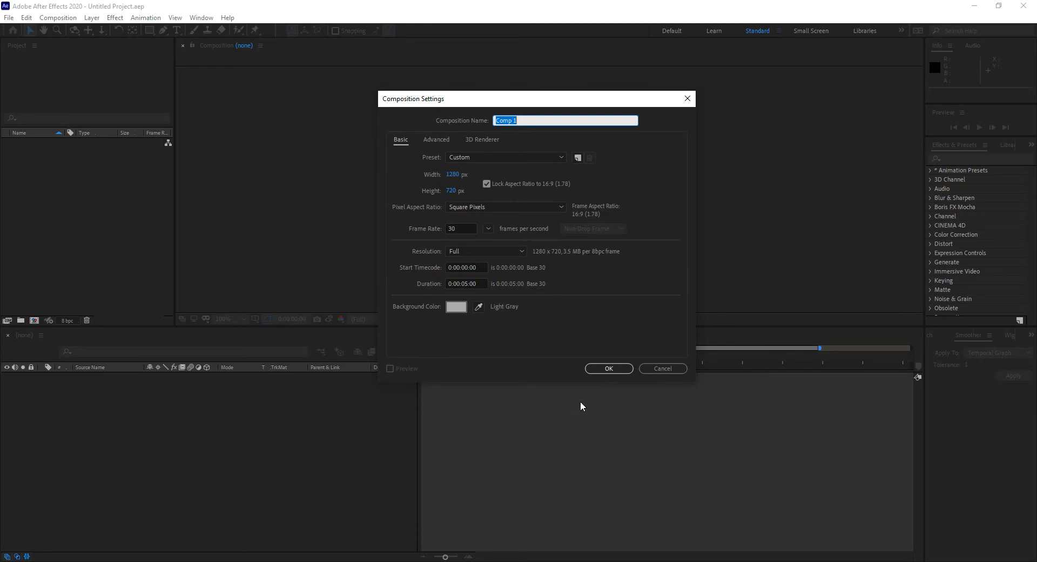
click(606, 369)
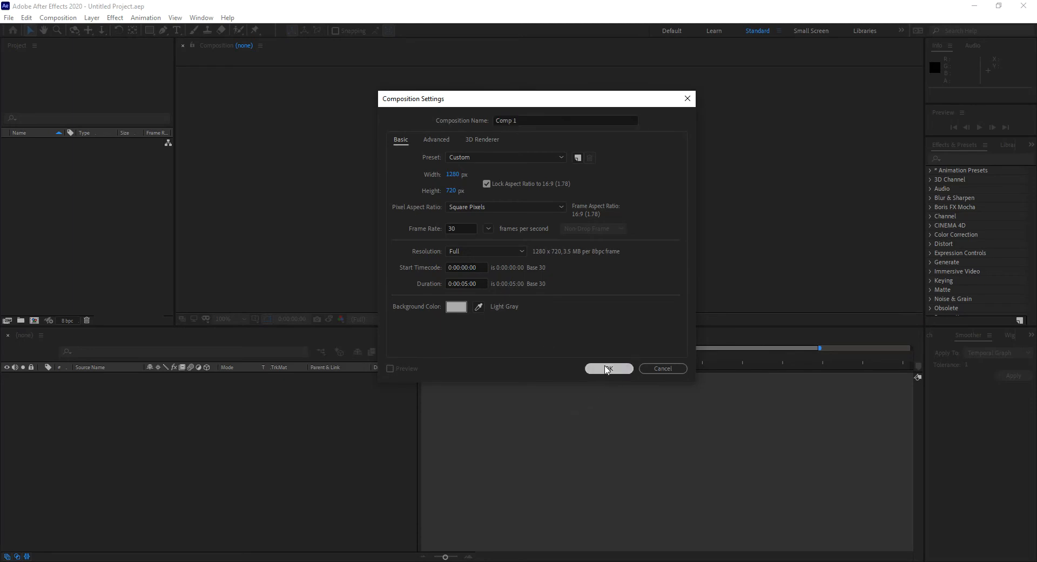
drag(524, 120, 432, 118)
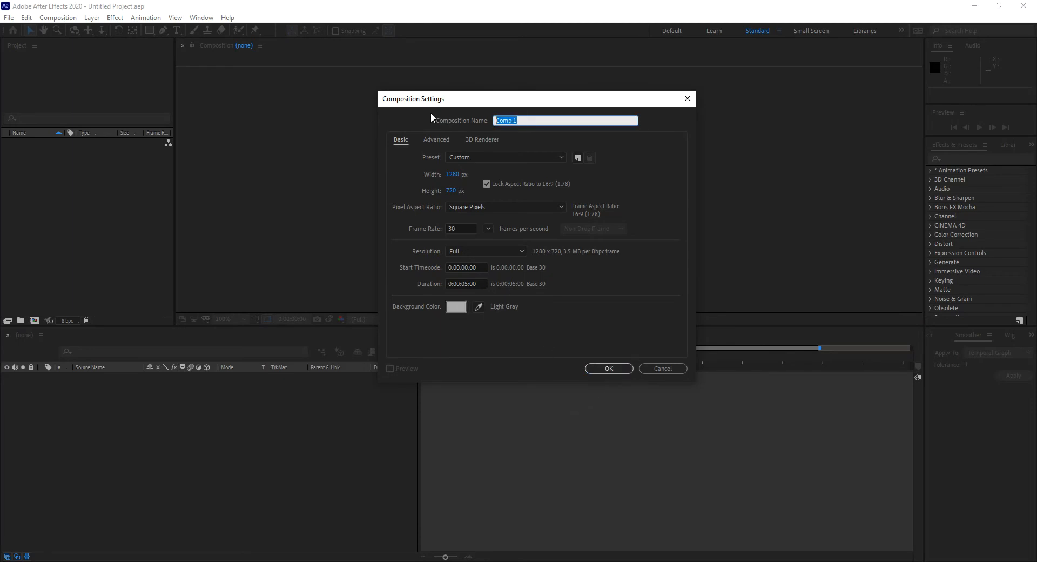
text(Set Text)
click(618, 370)
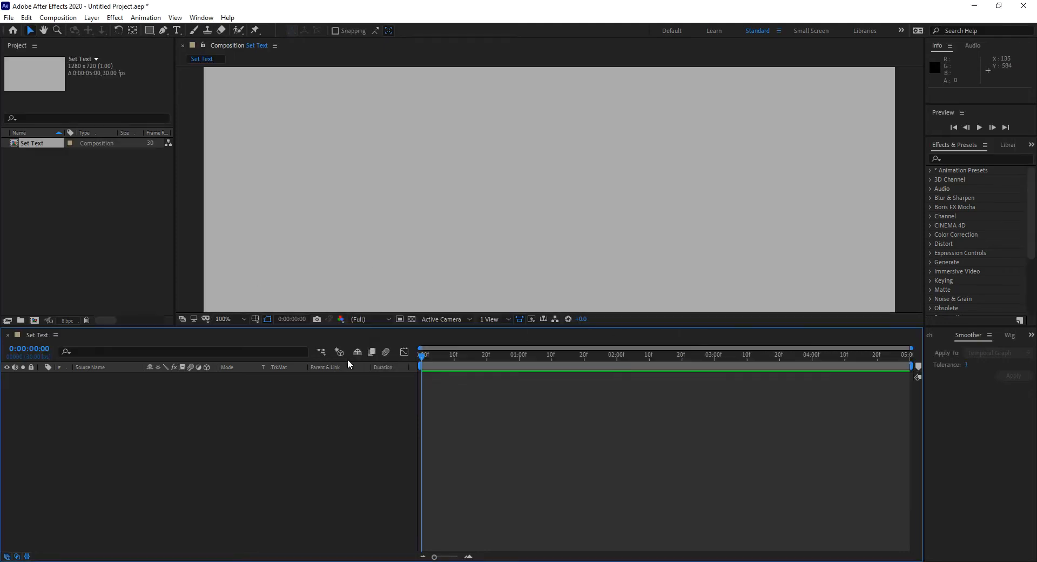
- Fit the composition to the viewer and activate the Horizontal Type tool
click(230, 319)
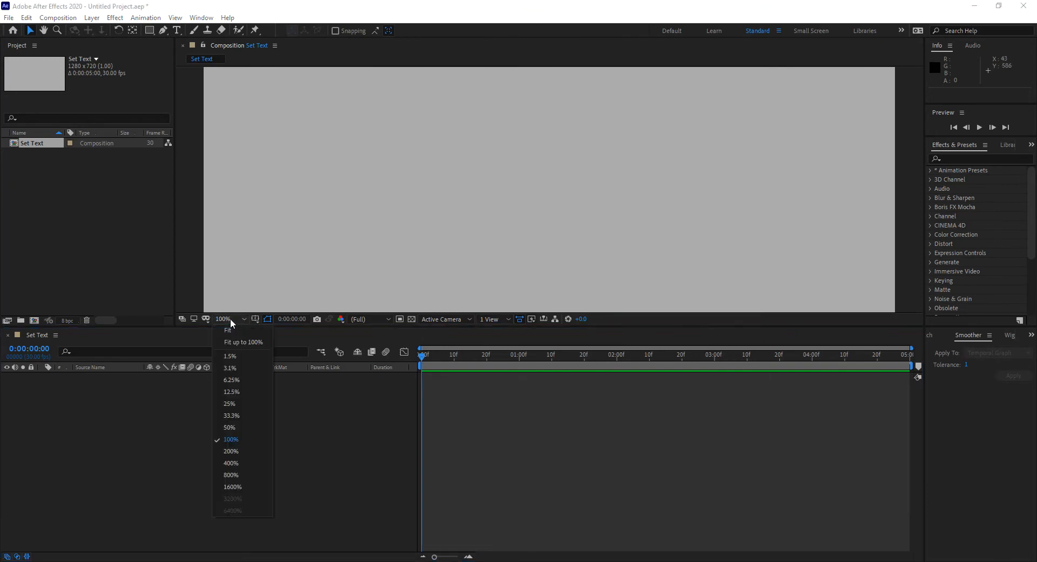
click(239, 339)
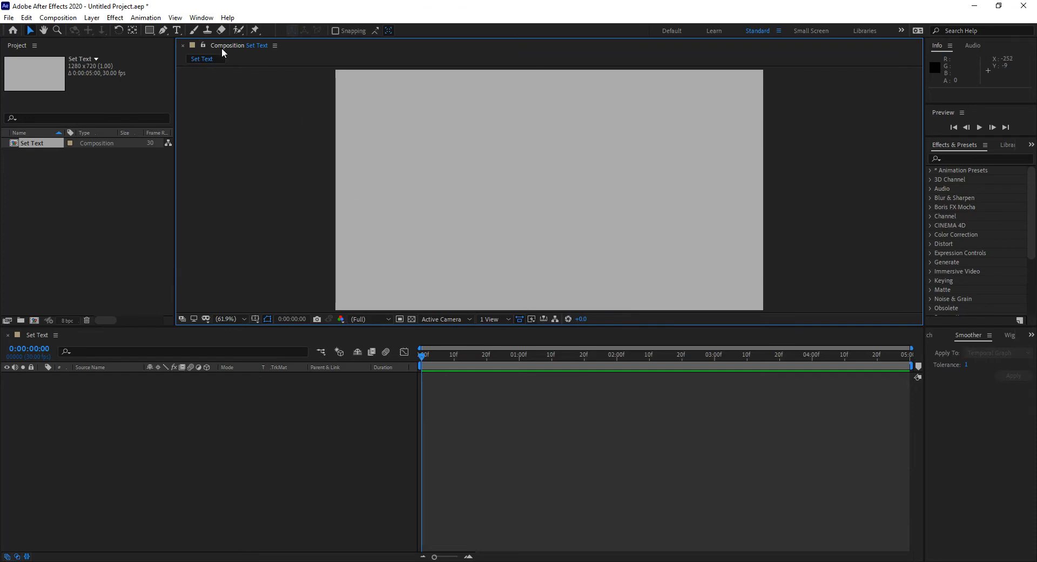
click(177, 30)
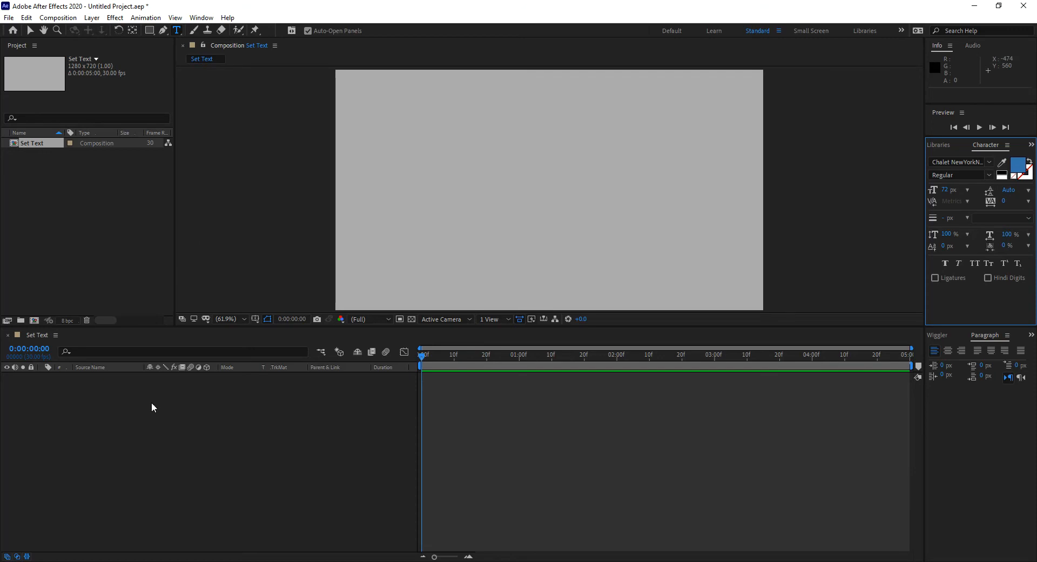
right_click(432, 408)
mouse_move(457, 417)
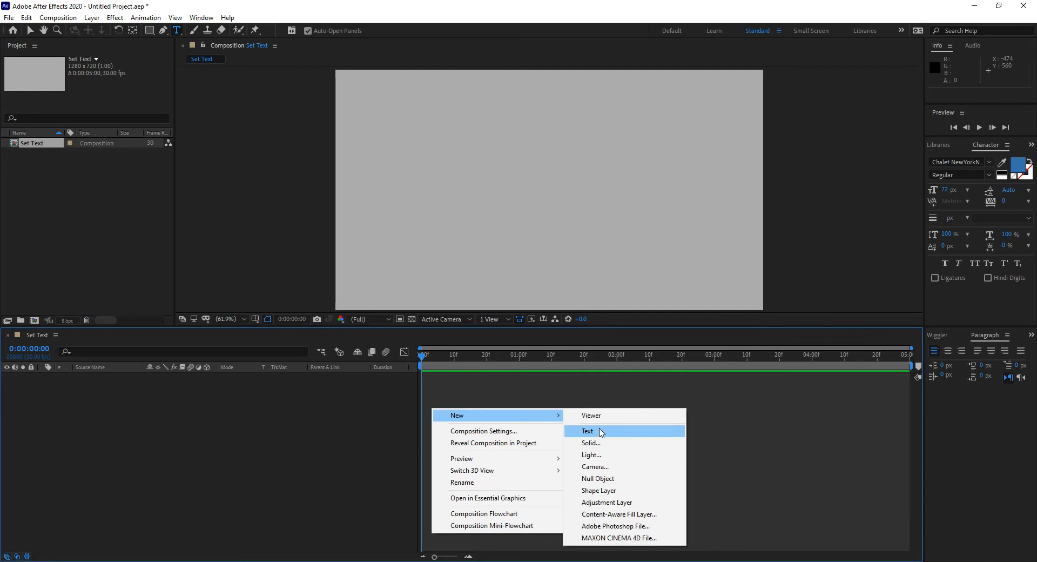
click(92, 18)
mouse_move(108, 35)
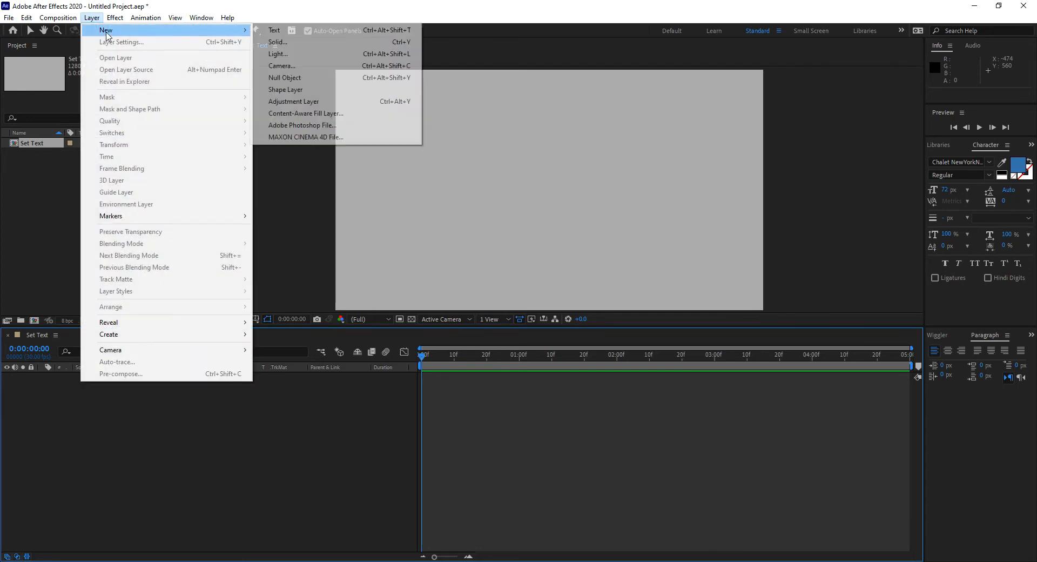
click(355, 8)
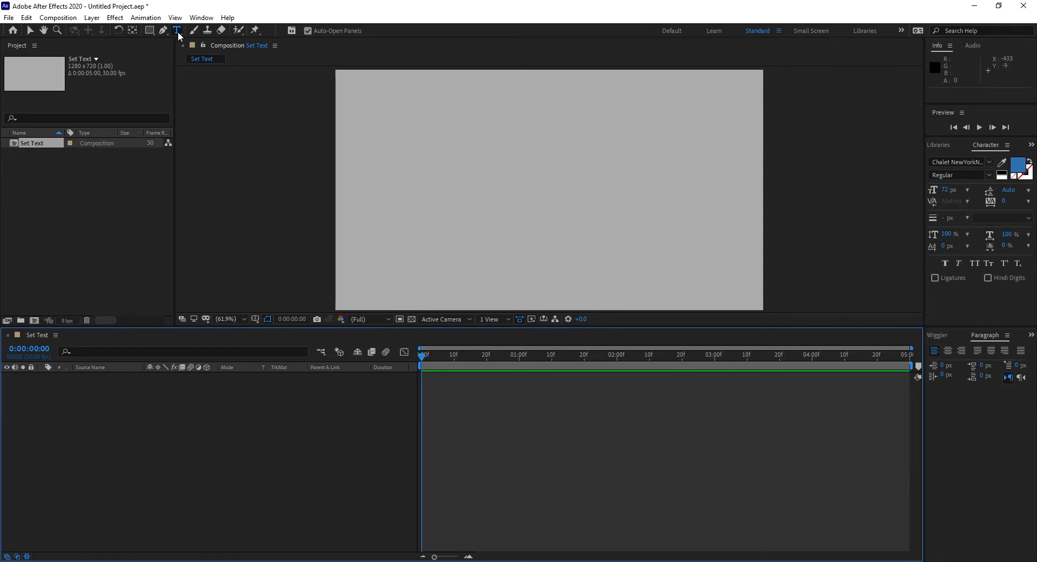
- Add a text layer reading "This is my first Text" starting near the composition's upper-left corner
click(356, 94)
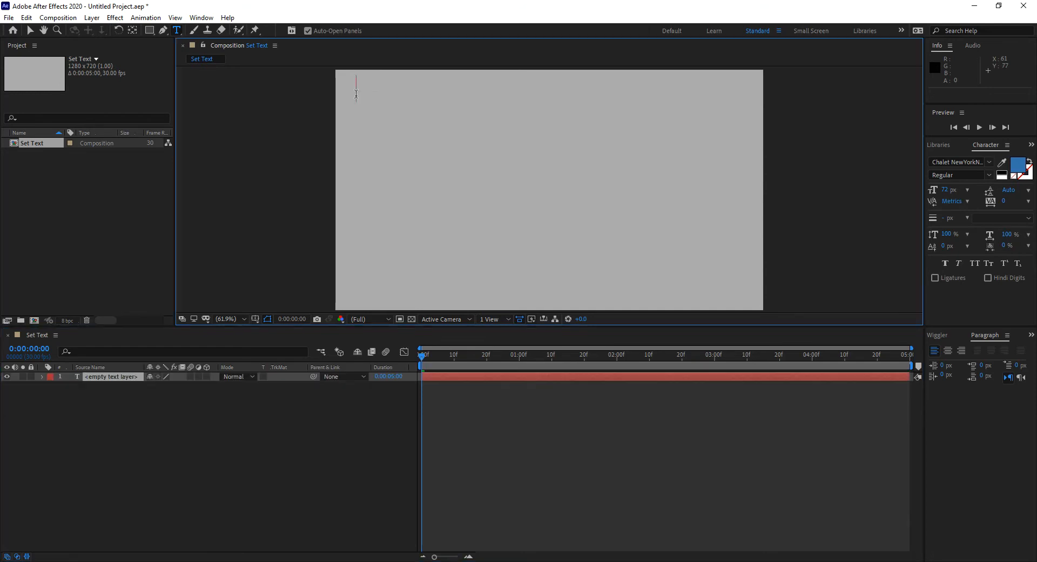
text(This Is)
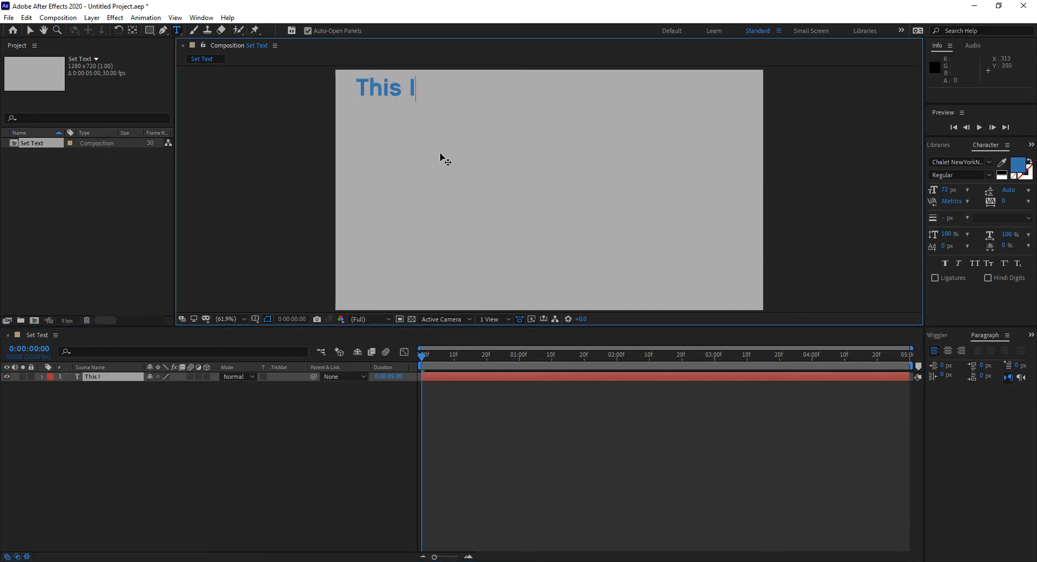
key(BackSpace)
key(BackSpace)
text(is My)
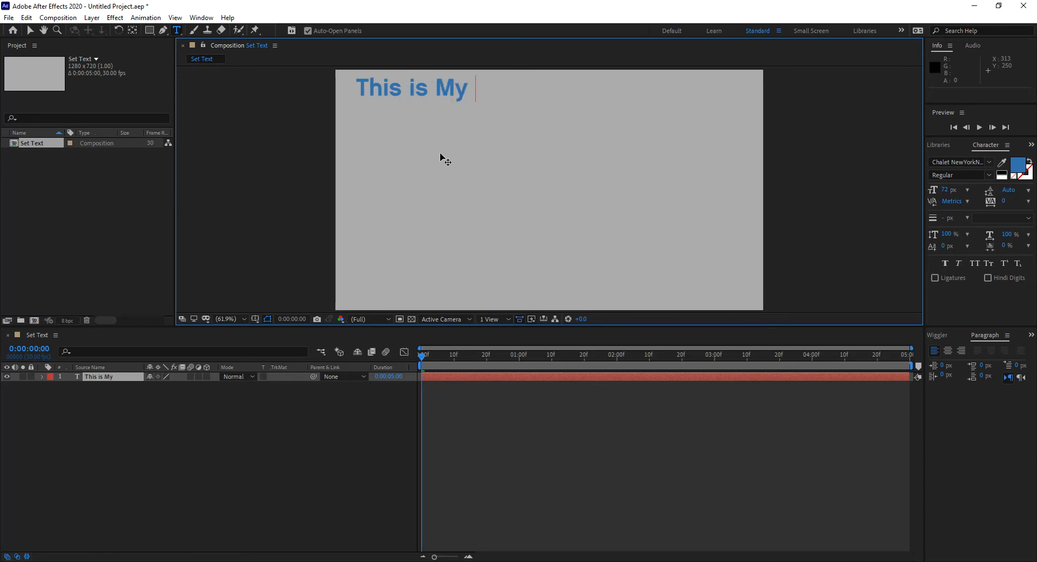
key(BackSpace)
key(BackSpace)
text(my first Te)
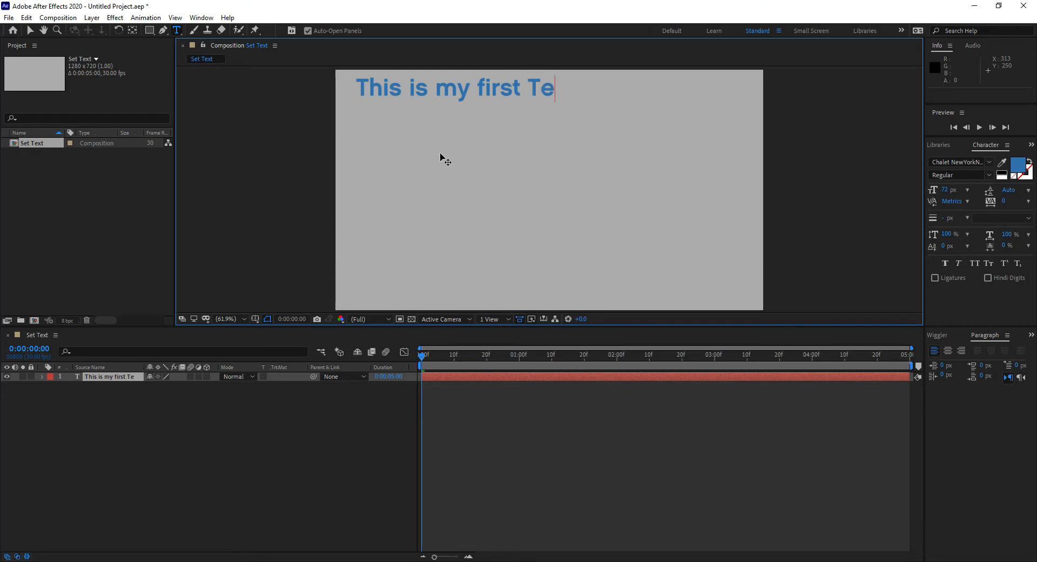
text(xt)
- Reset the Standard workspace to its saved layout
click(201, 18)
mouse_move(214, 35)
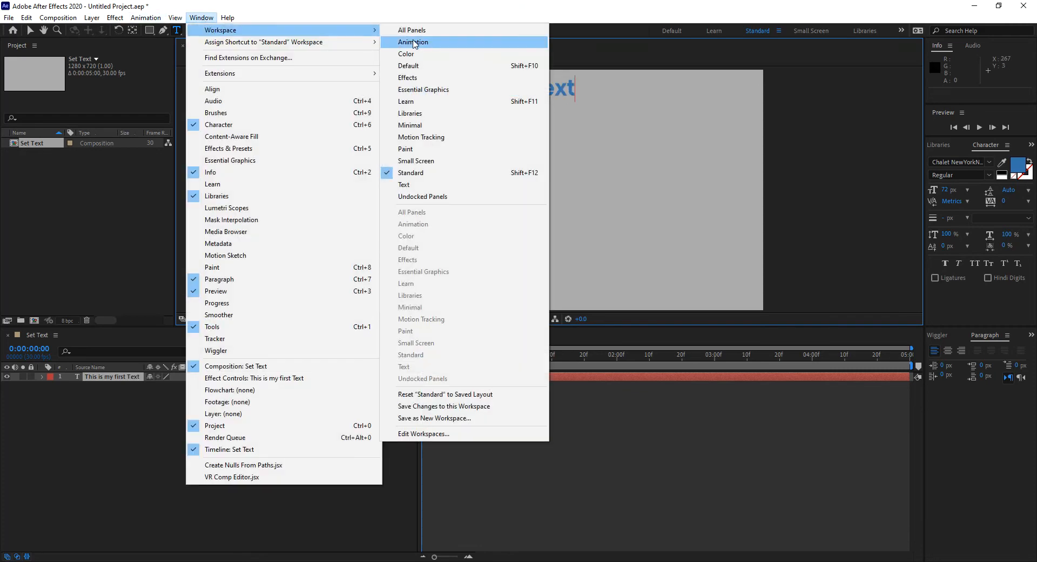
click(474, 394)
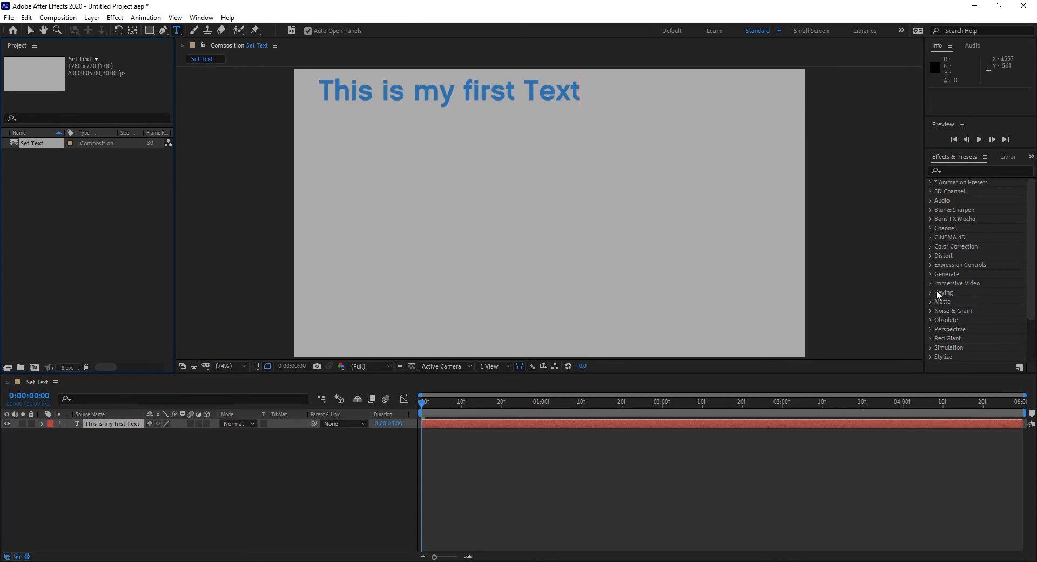
- Show the Character panel and restore the Standard workspace's saved layout
click(201, 18)
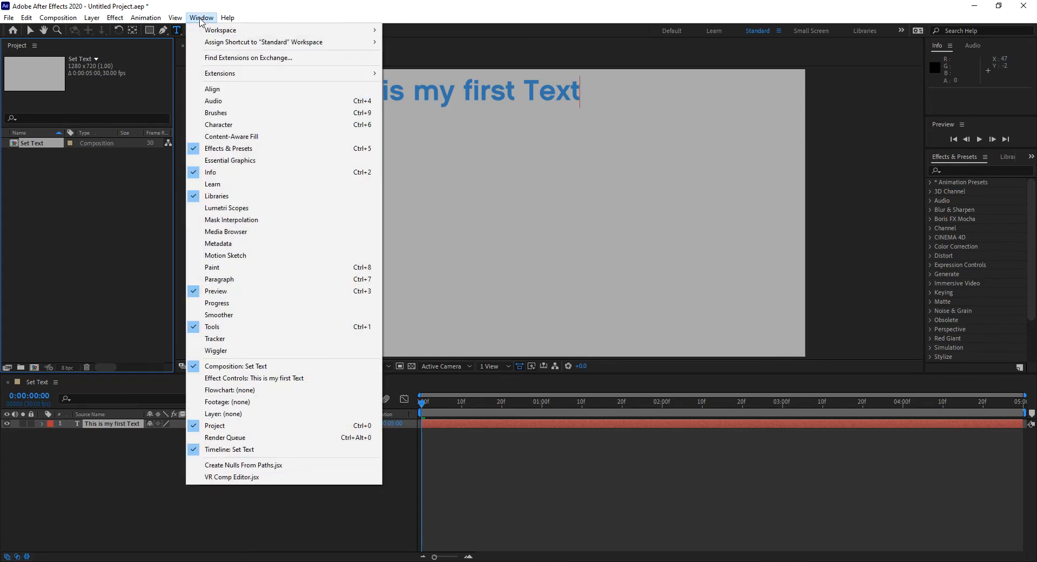
click(232, 125)
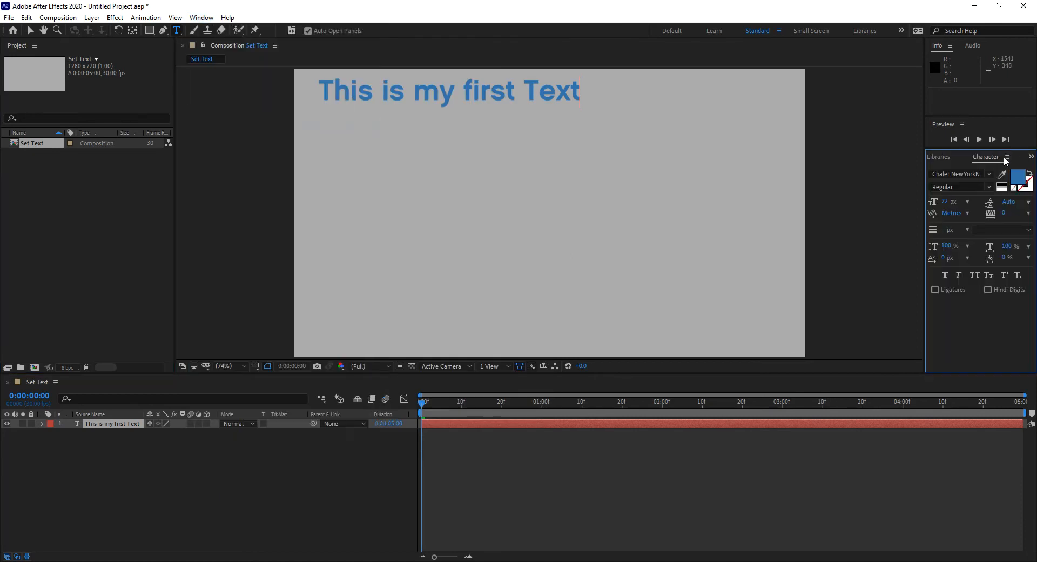
click(203, 20)
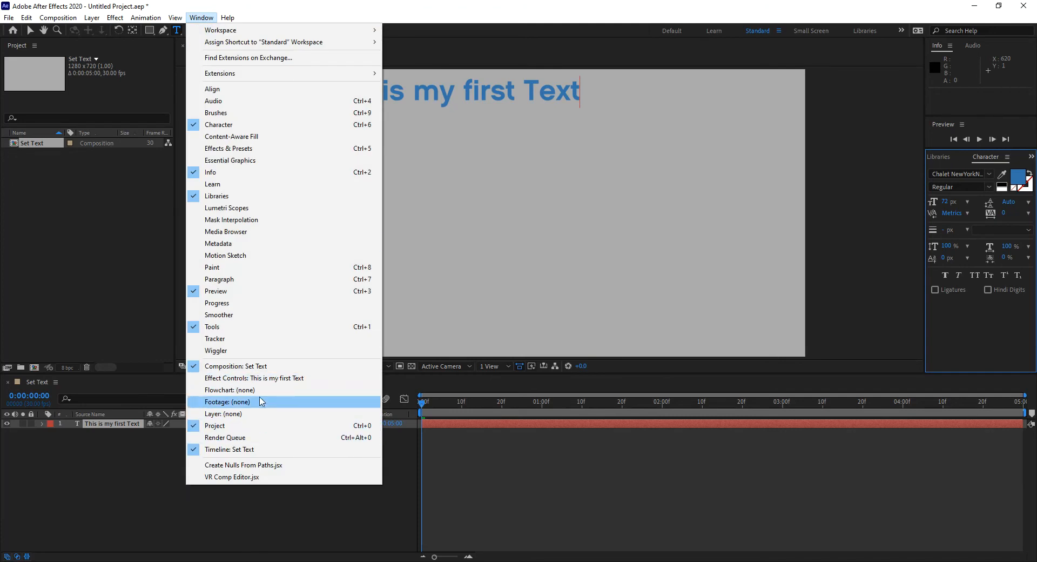
mouse_move(278, 32)
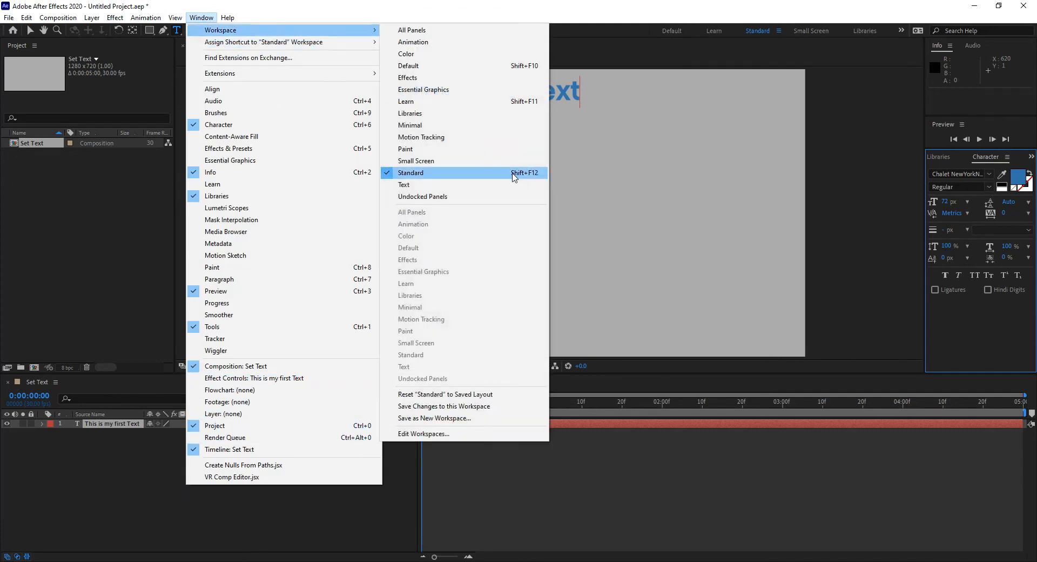
click(436, 395)
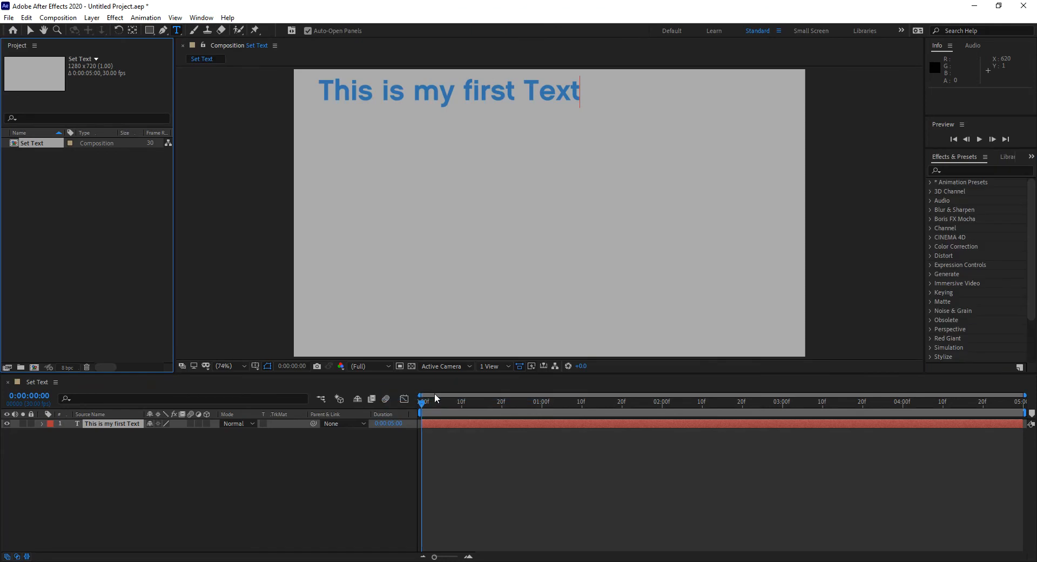
- Switch to the Text workspace
click(202, 18)
mouse_move(211, 31)
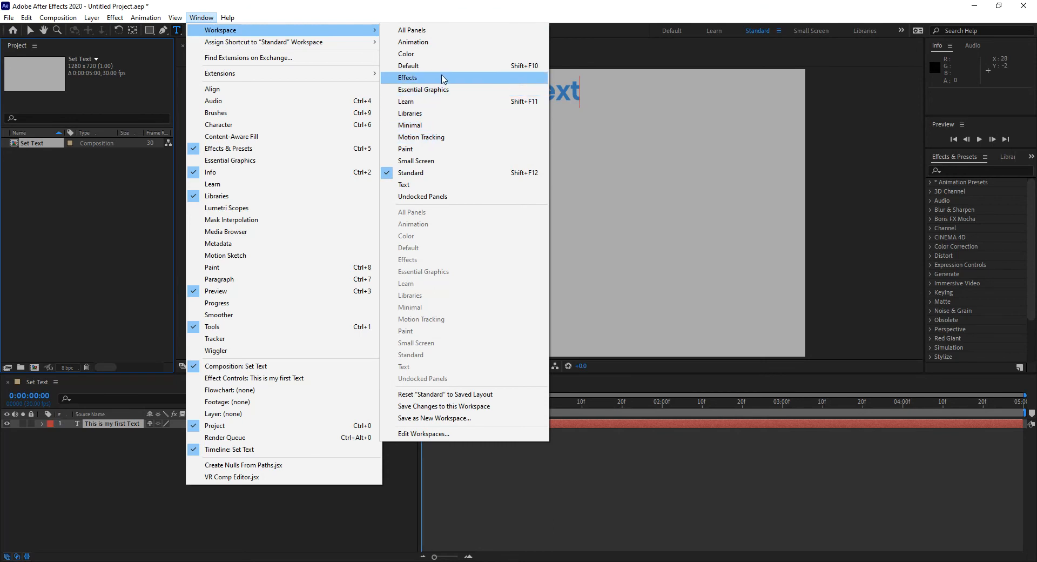
click(435, 188)
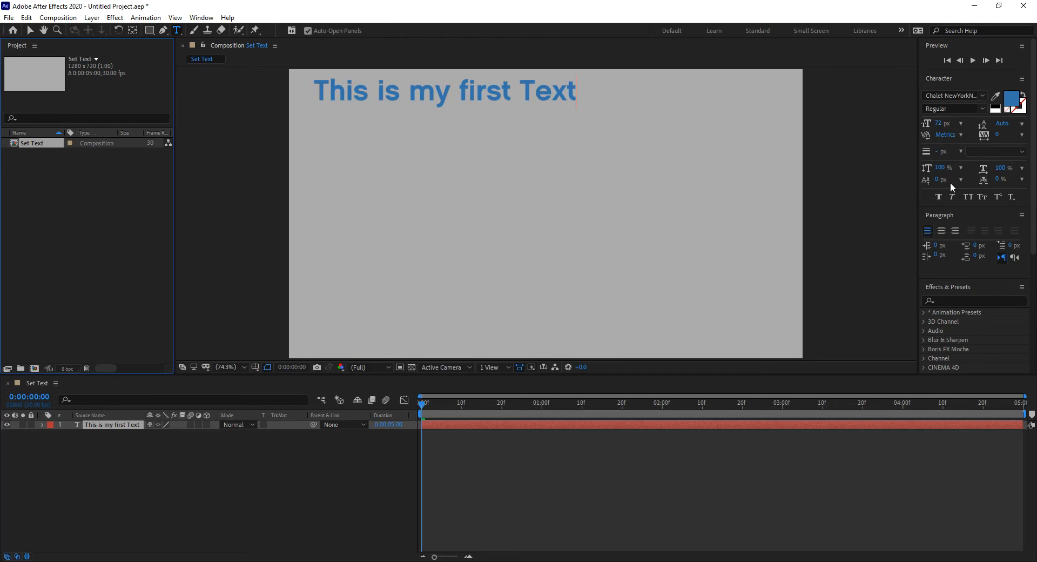
- Select the whole line of text and change its fill color to a dark gray
mouse_move(584, 93)
mouse_down()
mouse_move(294, 87)
mouse_move(585, 101)
mouse_up()
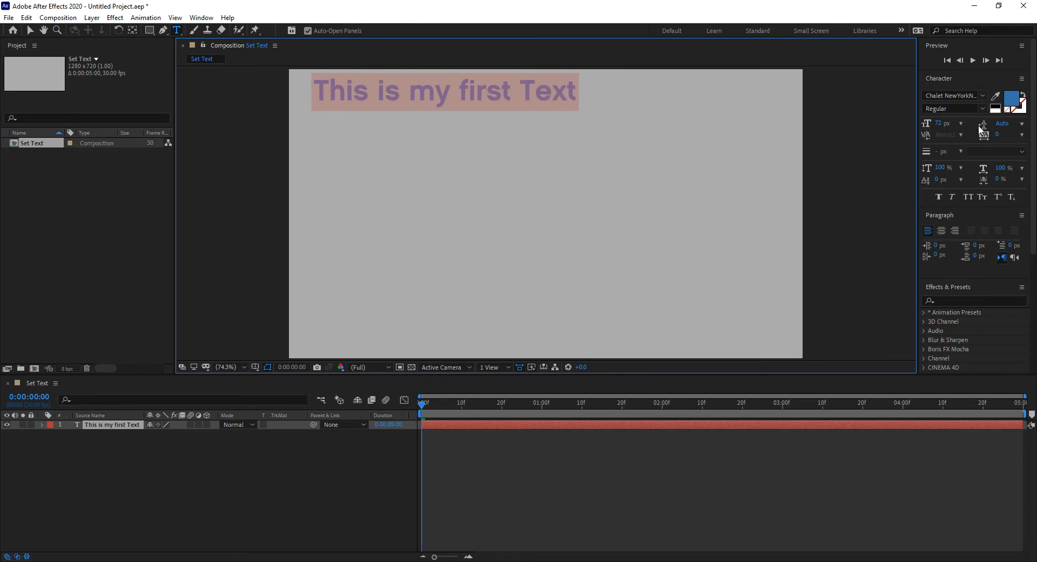
click(1013, 101)
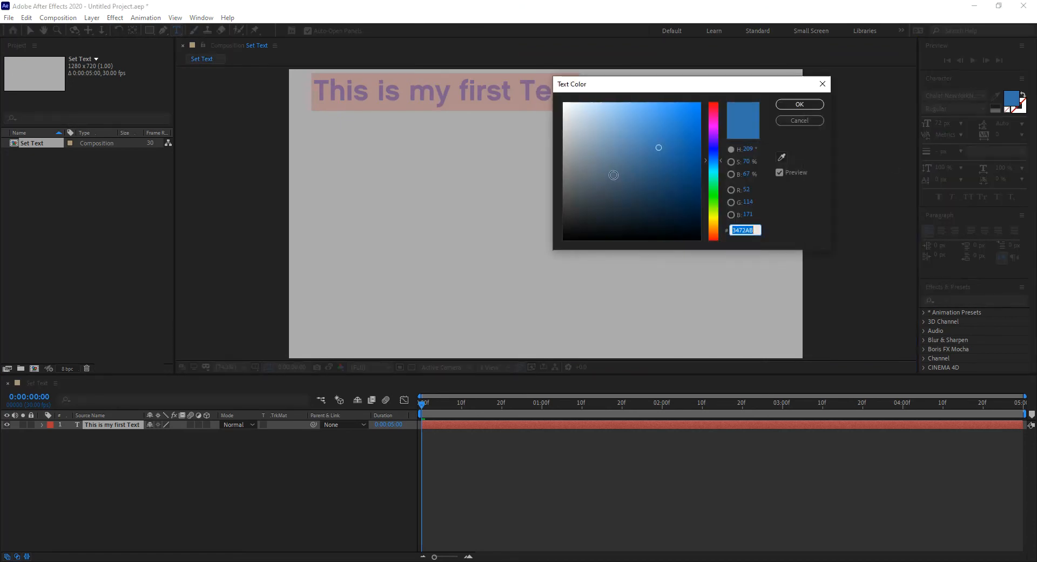
drag(610, 178, 581, 195)
click(799, 104)
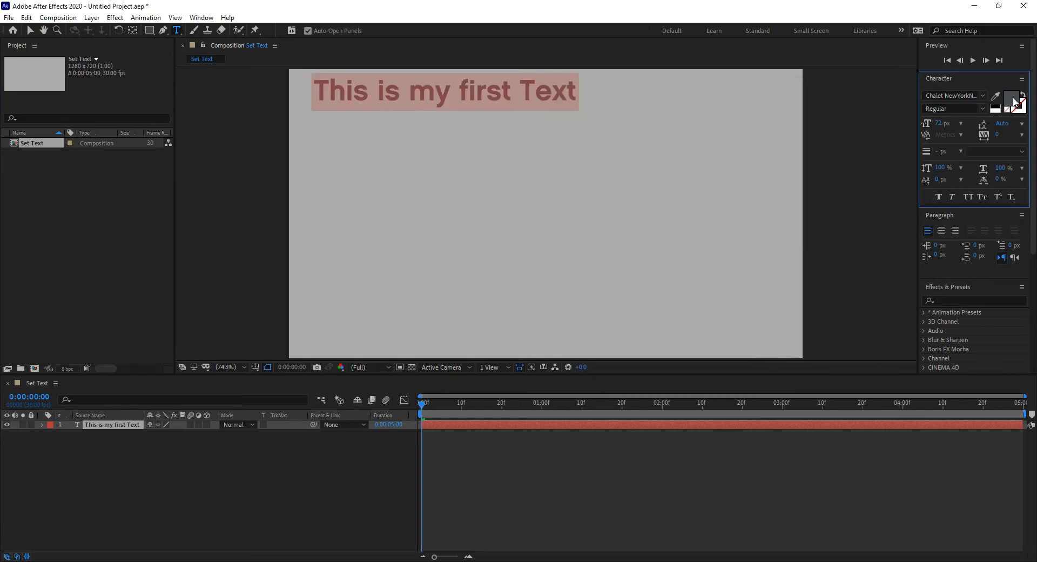
- Set the text's font size to 120 px and move the text layer down slightly so it fits inside the frame
click(940, 124)
text(120)
key(Return)
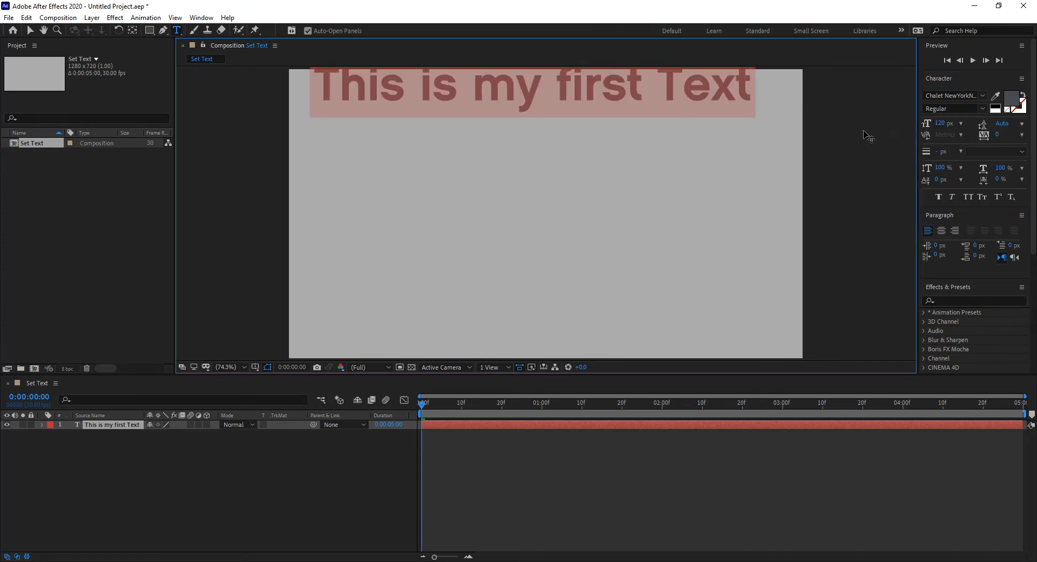
click(30, 30)
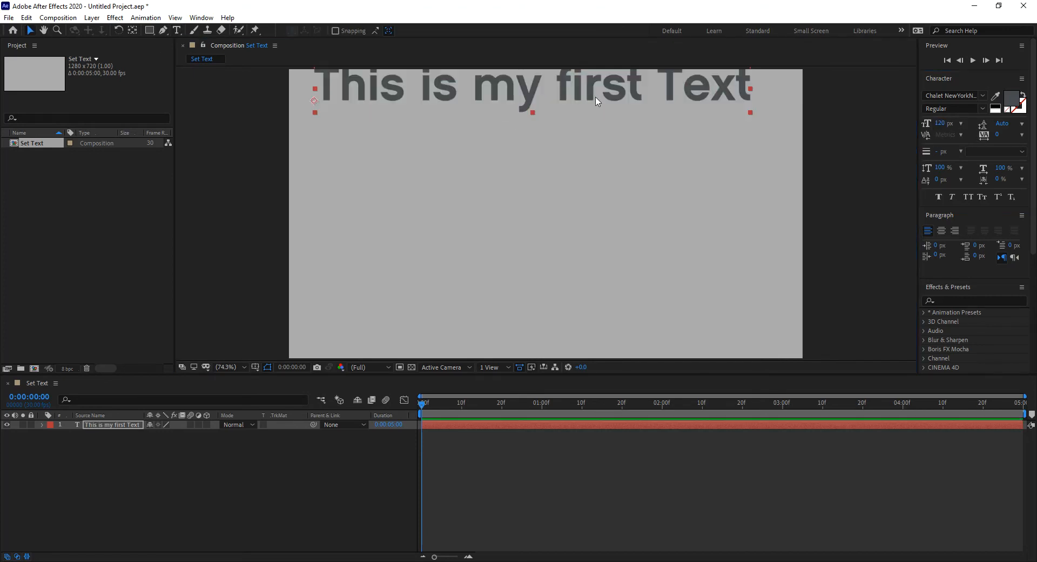
drag(594, 97, 595, 109)
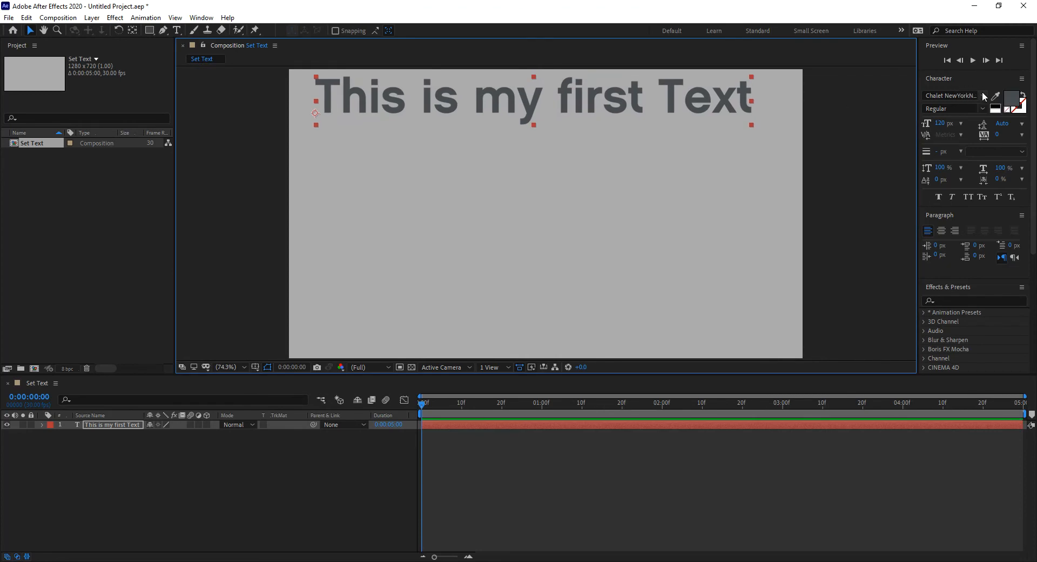
- Change the text's font to Chalet Tokyo
click(983, 95)
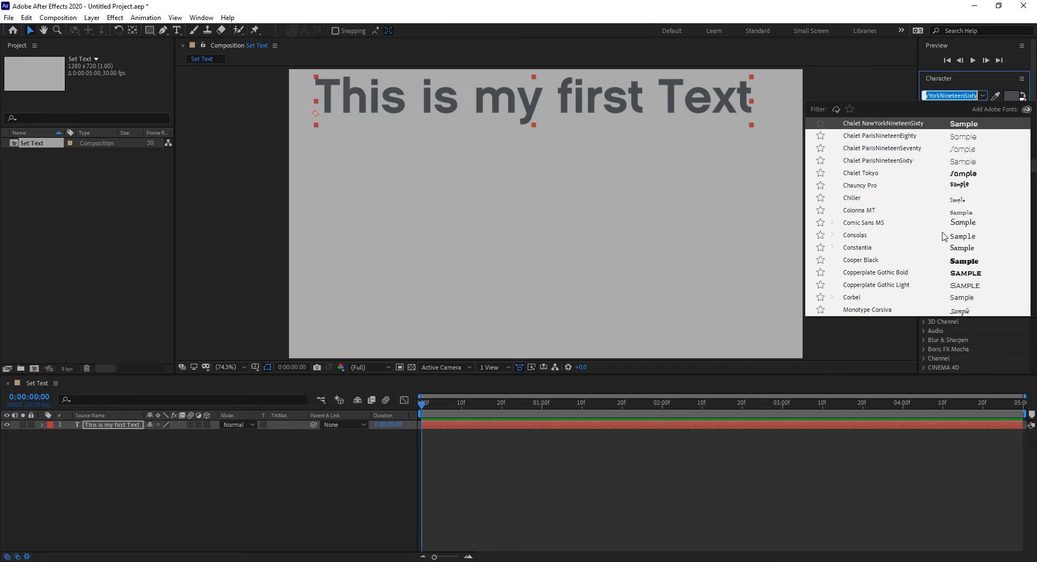
click(854, 172)
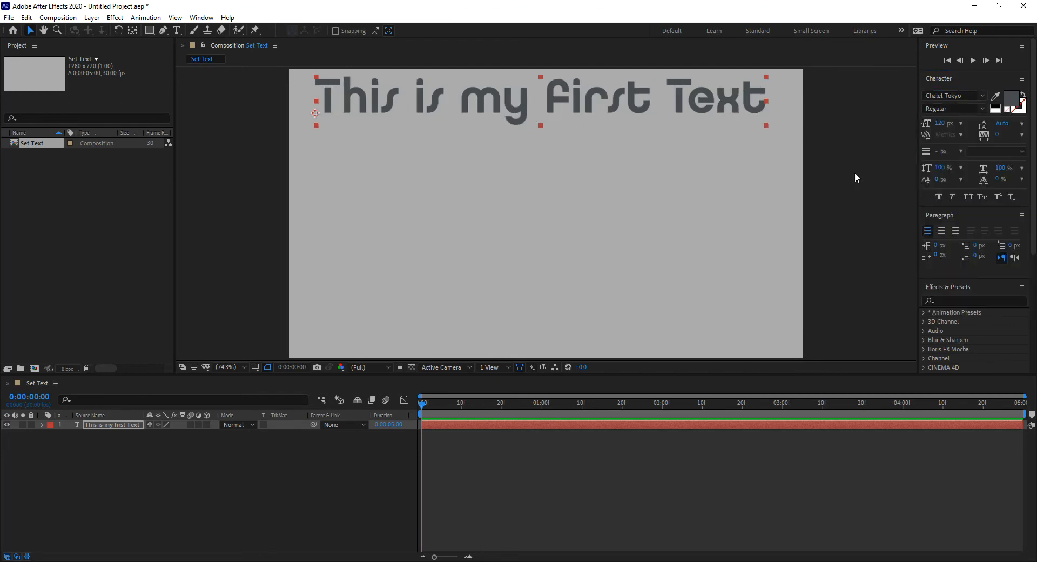
- Try several other fonts on the text, including Comic Sans MS, Cooper Black, Chiller and Colonna MT
click(956, 95)
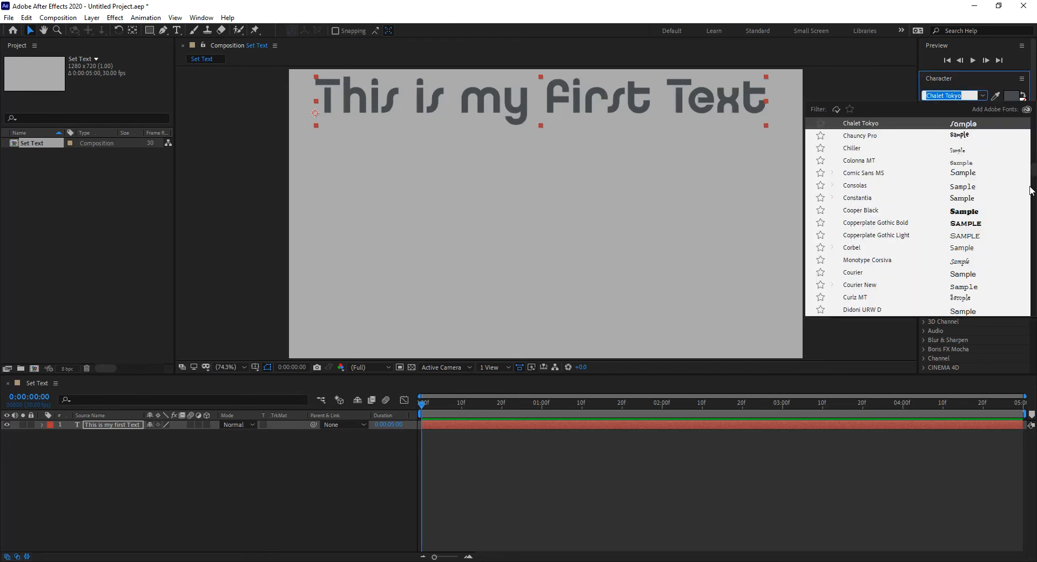
key(Down)
key(Down)
key(Down)
key(Down)
key(Down)
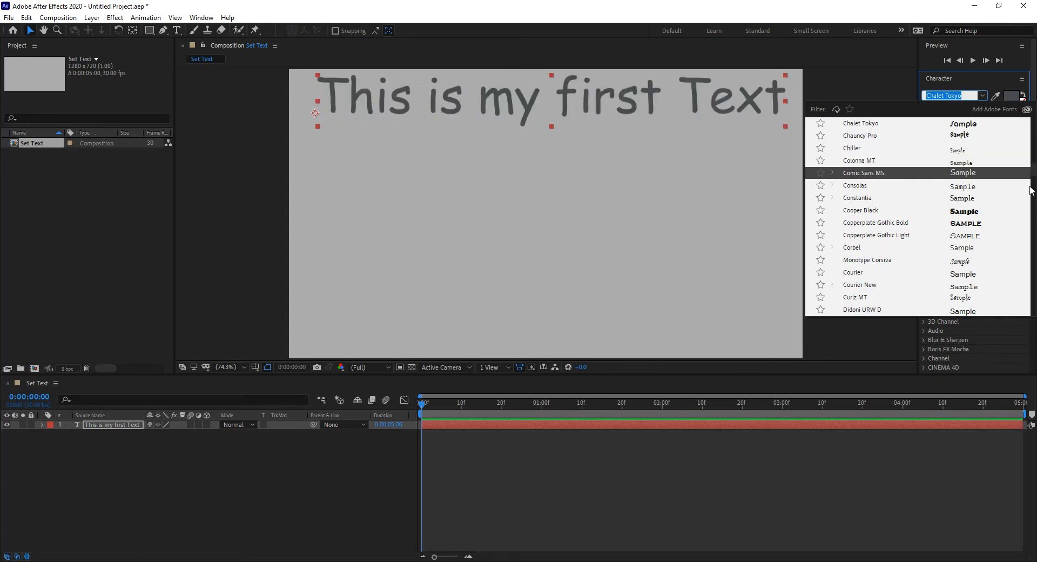
key(Down)
key(Down)
key(Down)
key(Up)
key(Up)
key(Up)
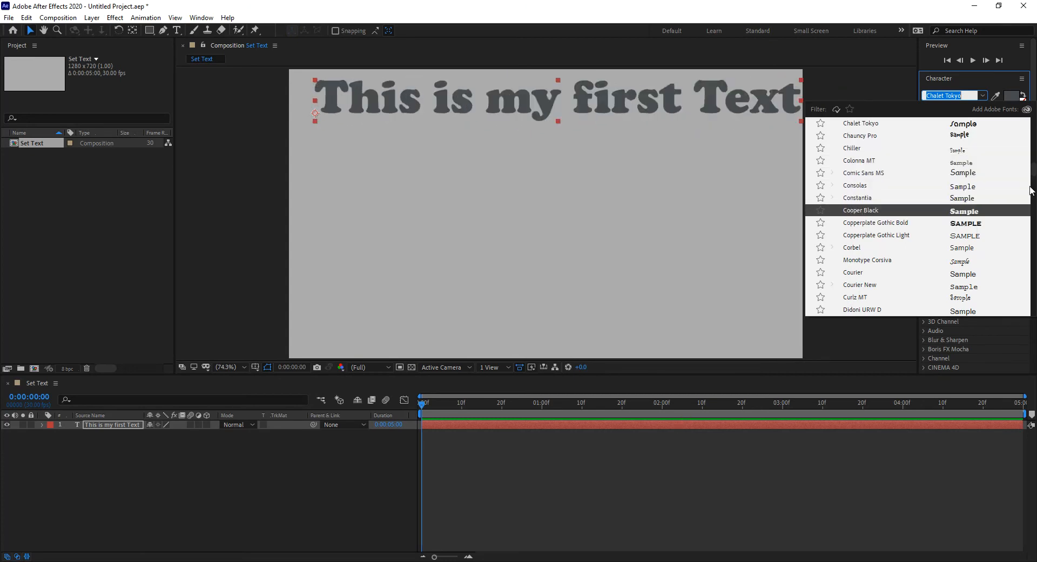
key(Up)
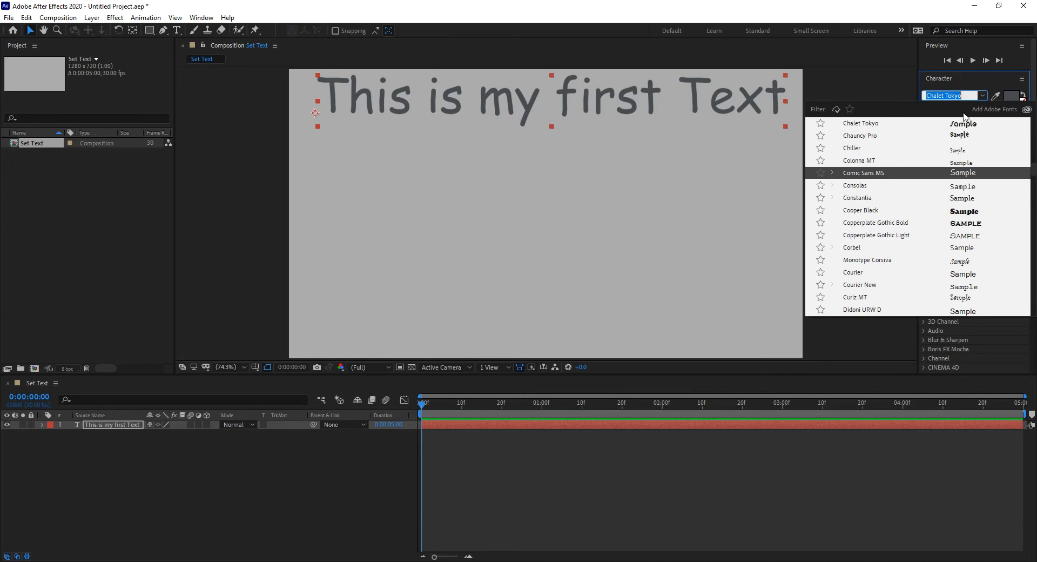
click(859, 150)
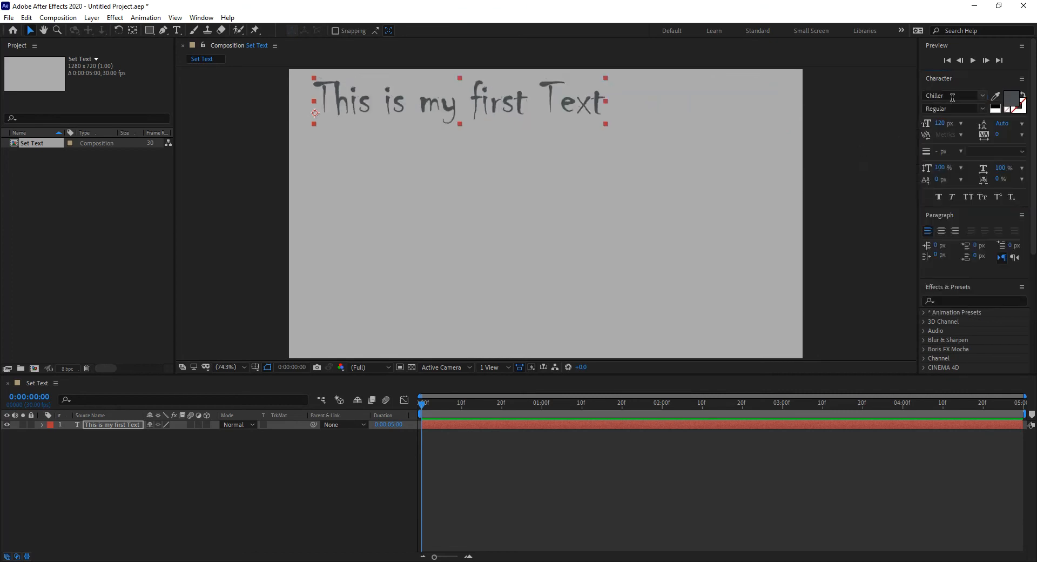
click(982, 96)
click(886, 138)
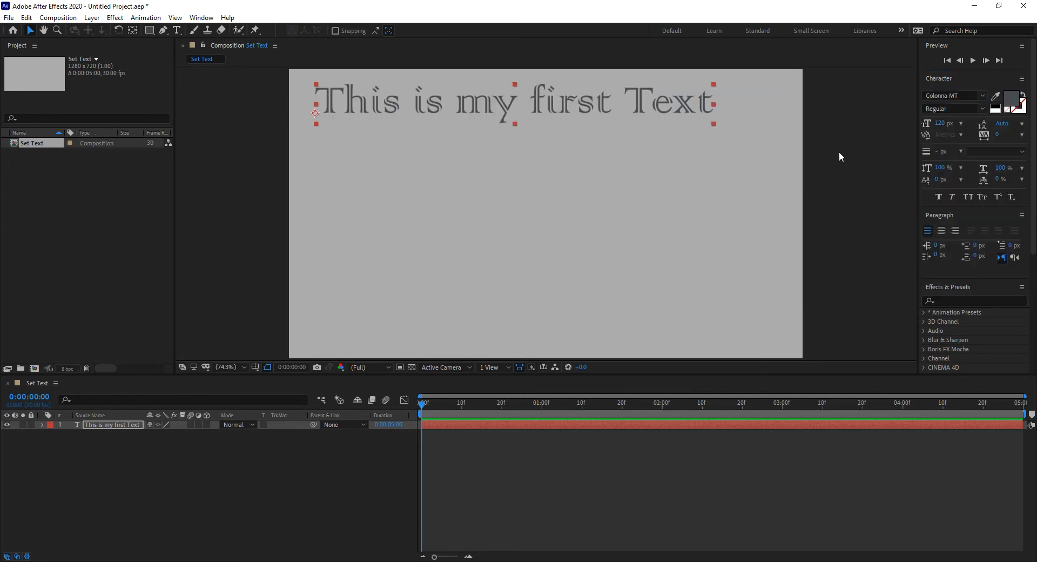
- Change the text's font to Courier New
click(982, 96)
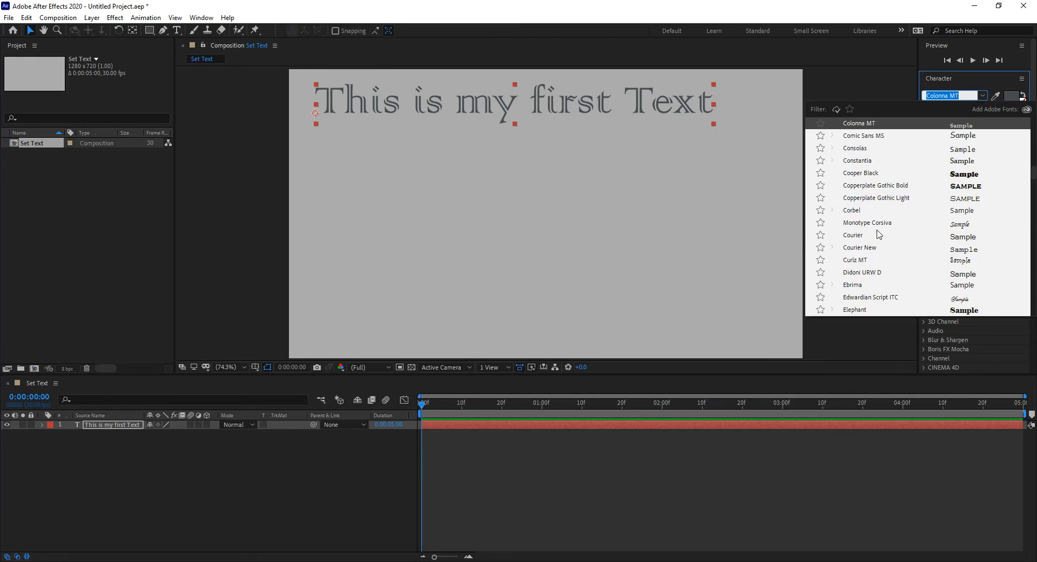
click(859, 249)
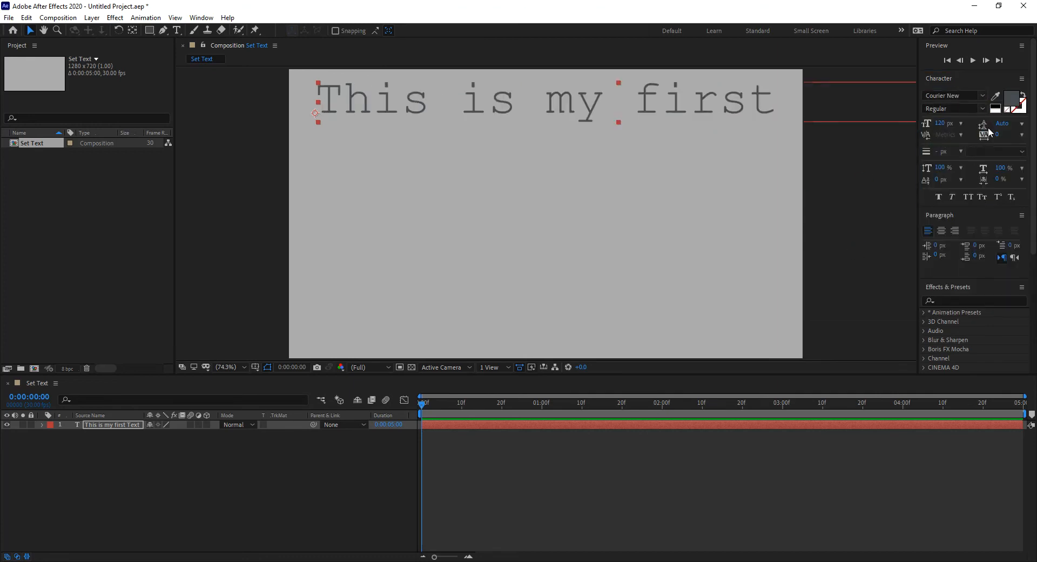
- Break the text into two lines, reading "This is my" and "first Text"
double_click(763, 103)
click(778, 105)
key(Return)
key(Delete)
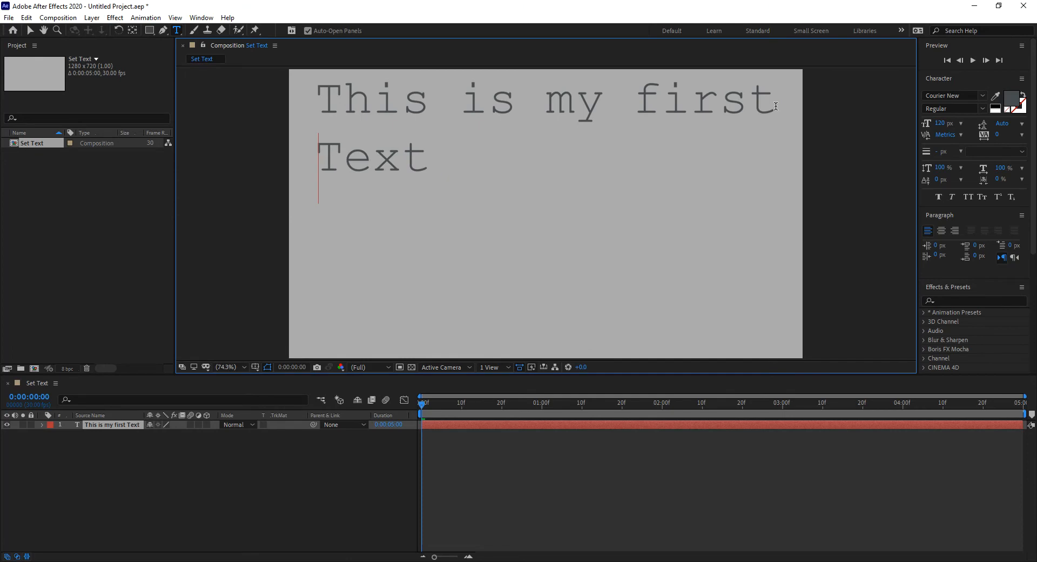
click(640, 92)
key(BackSpace)
key(Return)
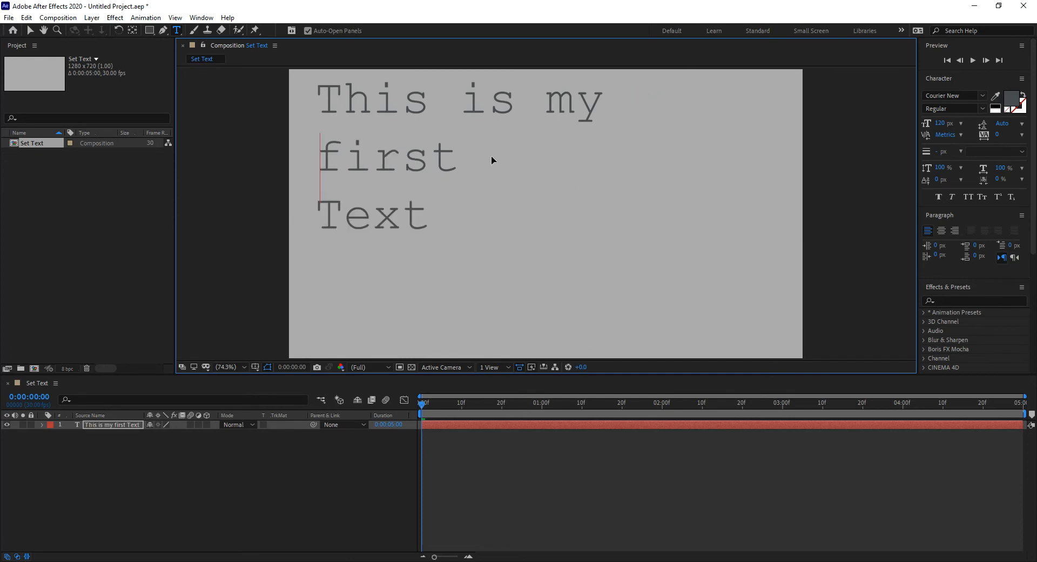
click(449, 158)
key(Delete)
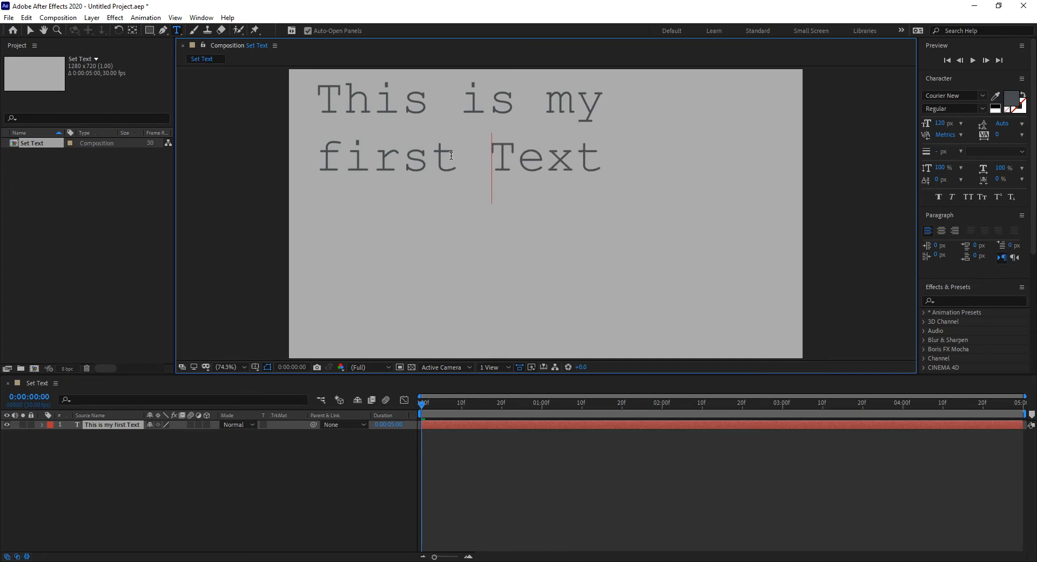
click(30, 30)
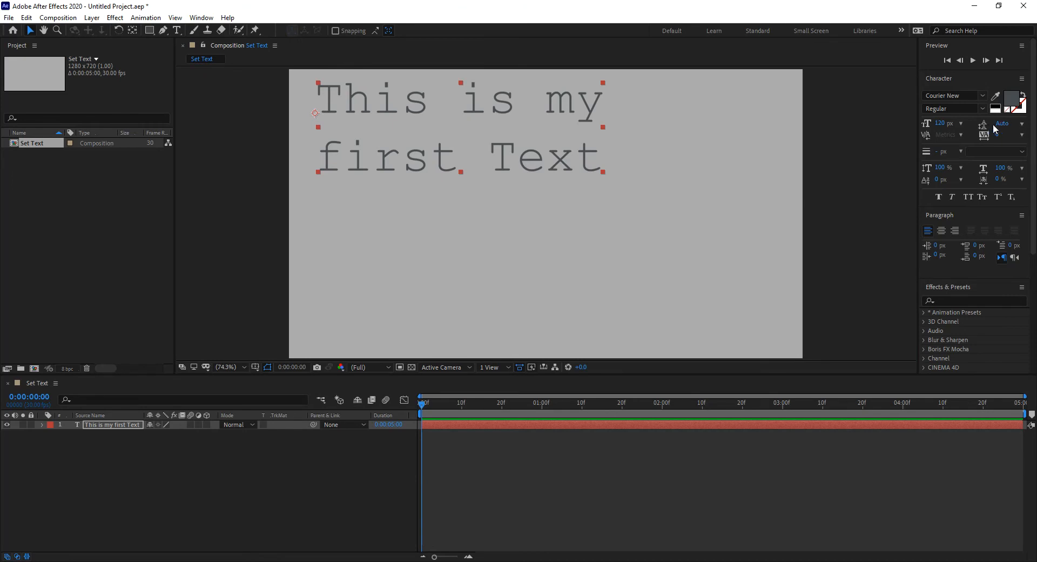
- Set the leading between the two text lines to 97 px
click(1022, 124)
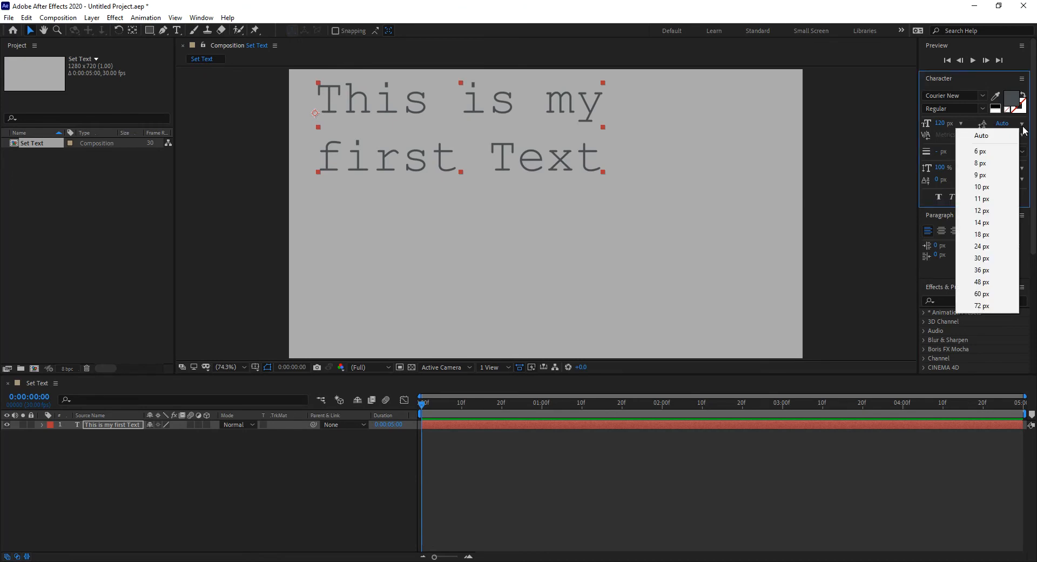
click(982, 186)
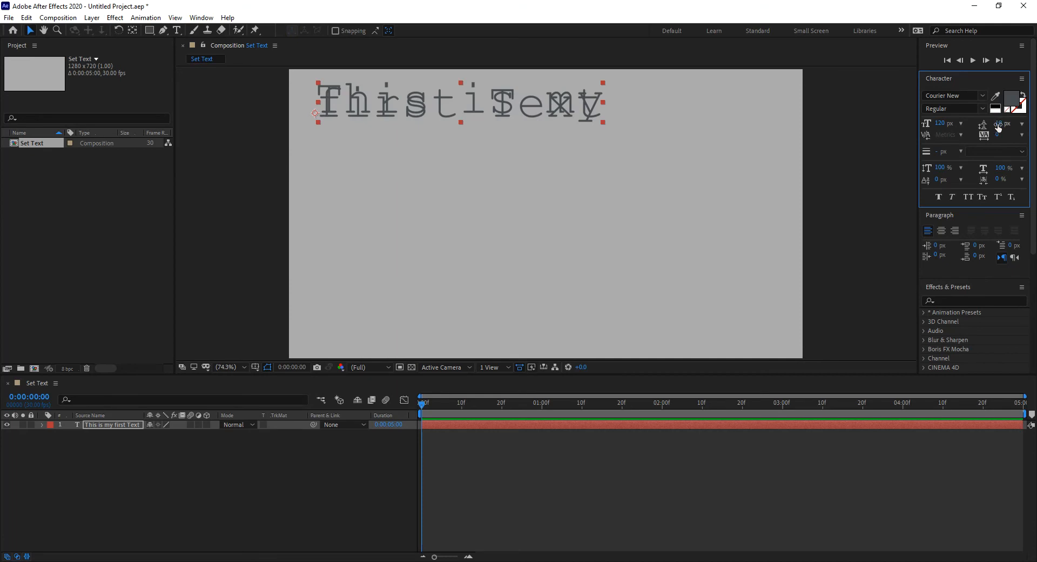
drag(999, 125, 1020, 127)
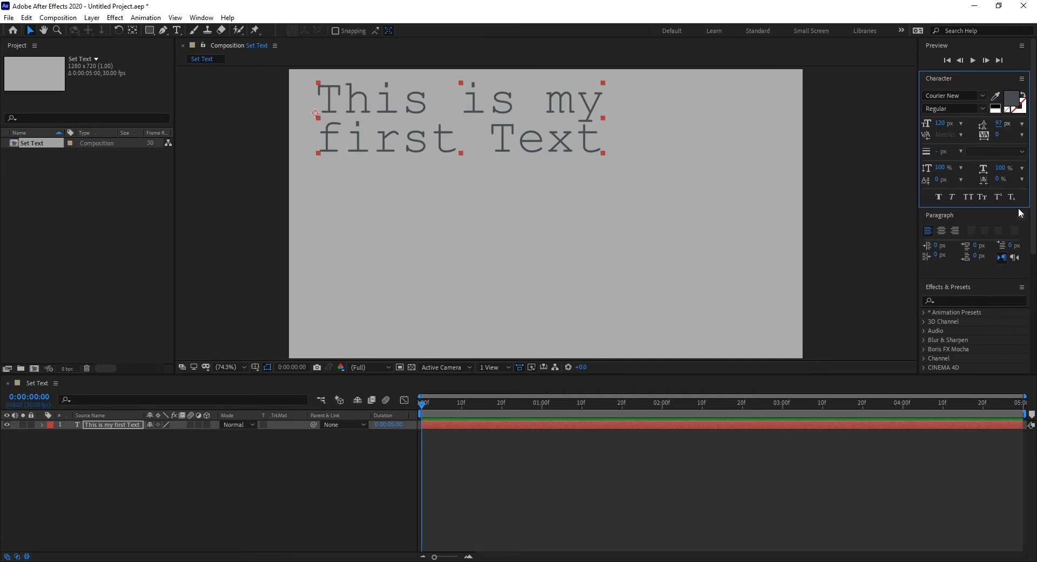
- Select both lines of the text and set their character tracking to 101
double_click(596, 151)
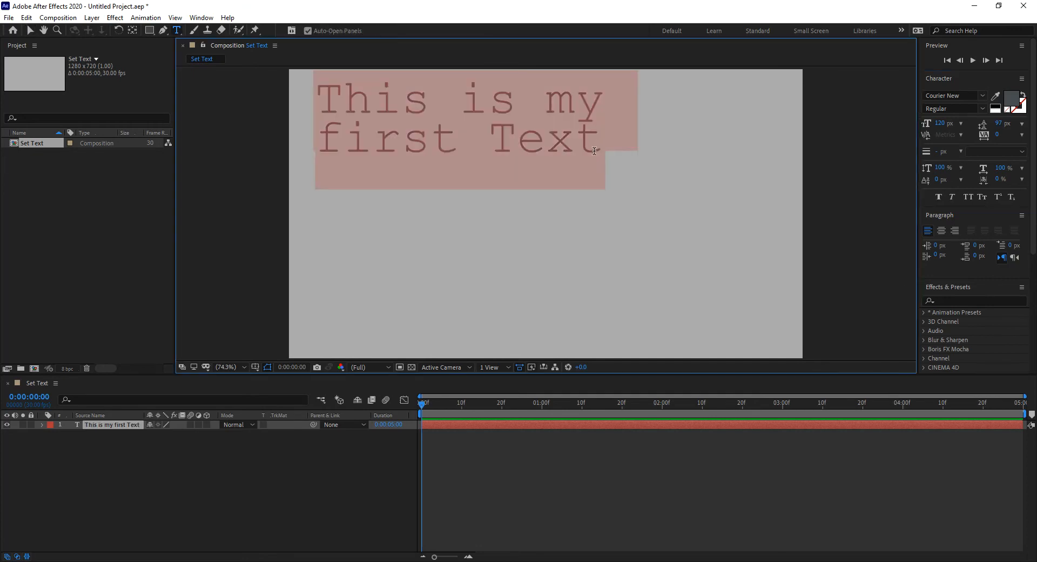
click(592, 152)
drag(593, 152, 216, 114)
click(1021, 135)
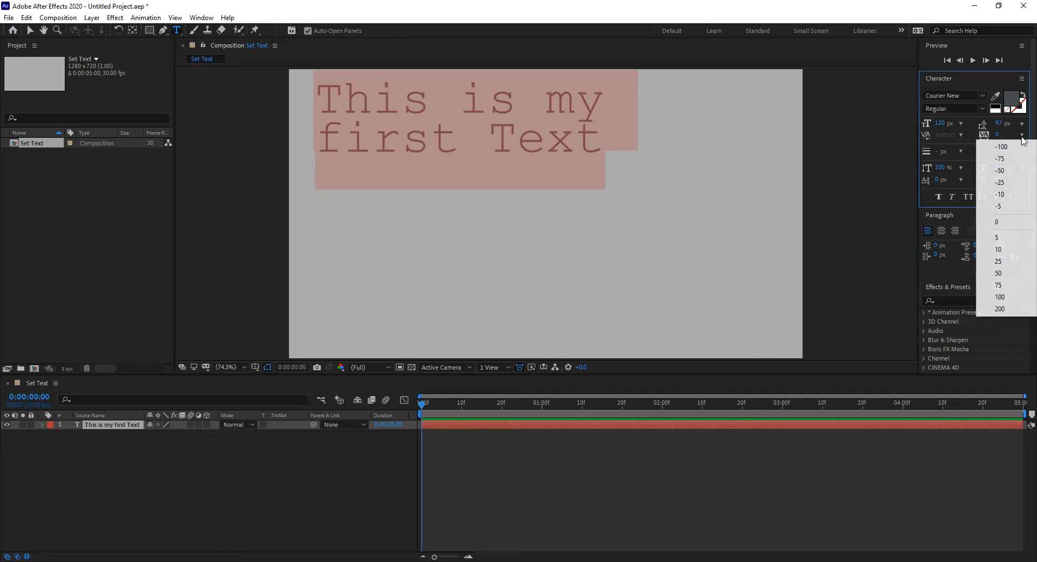
click(1009, 171)
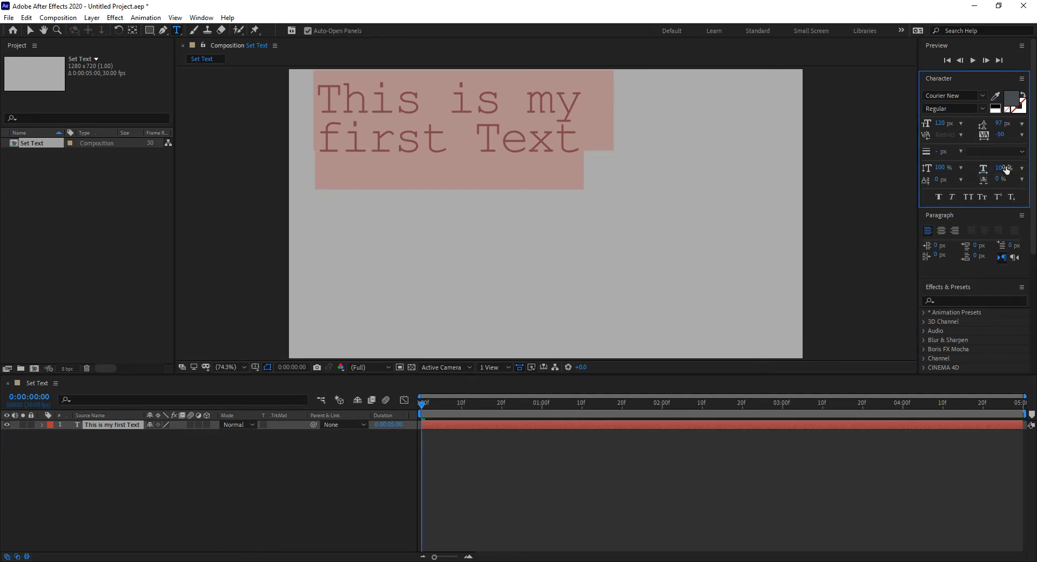
drag(1003, 133, 1012, 160)
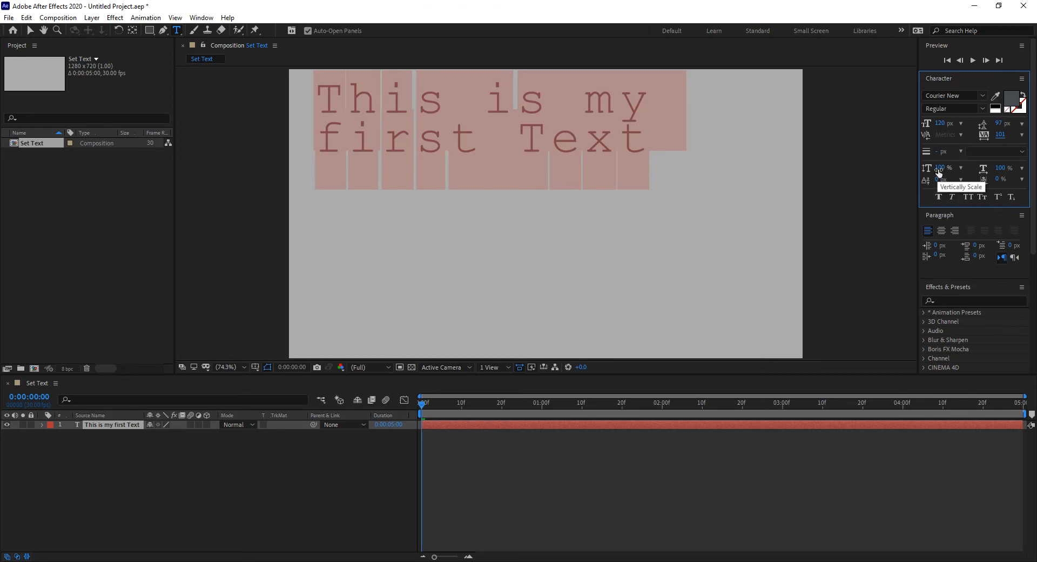
- Try scaling the characters to 119% vertically and 52% horizontally, and undo both scale changes
drag(937, 169, 987, 180)
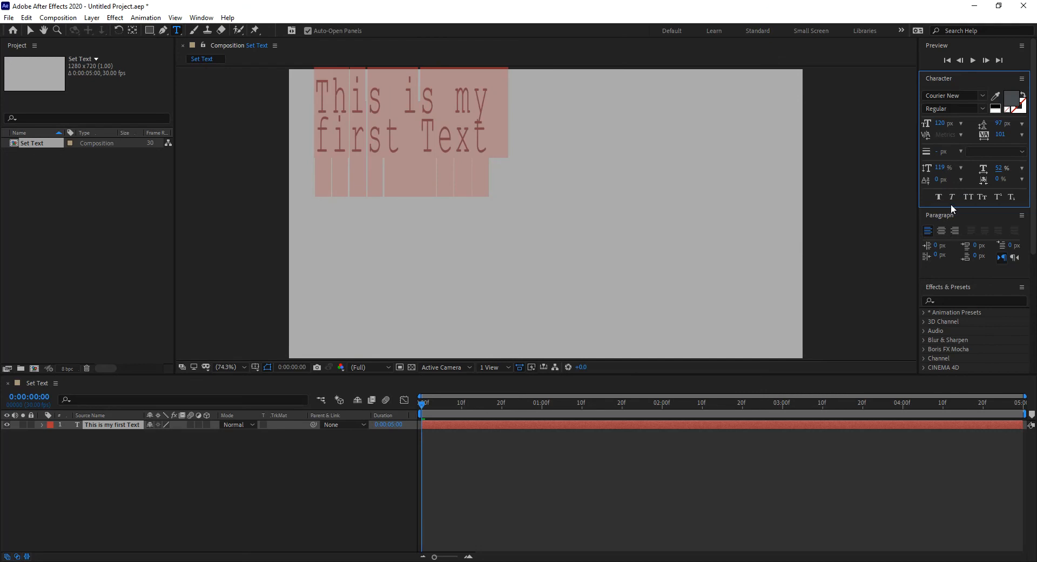
key(ctrl+z)
key(ctrl+z)
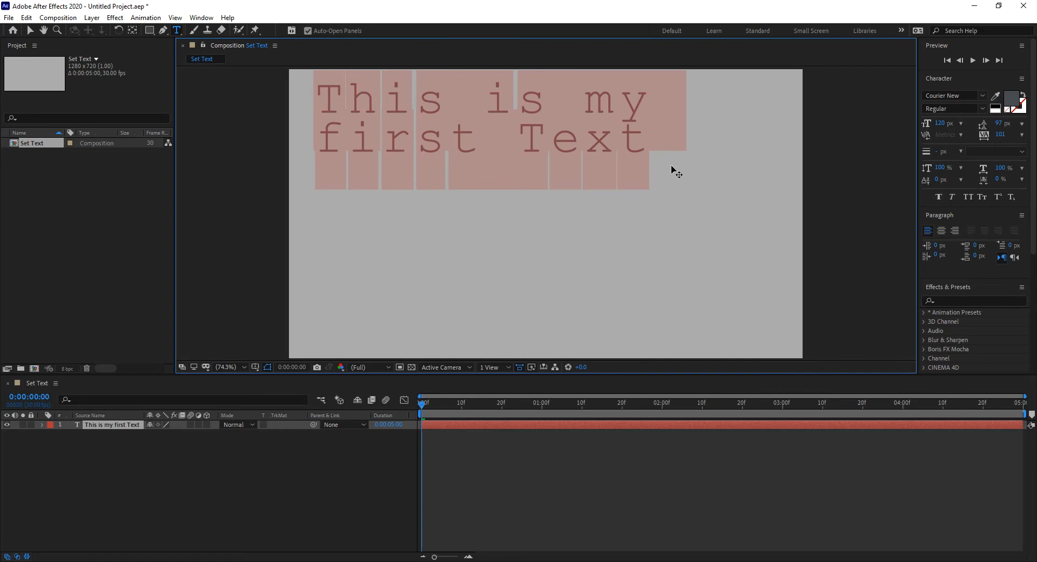
- Try center and right alignment on the paragraph and return it to left alignment
click(944, 230)
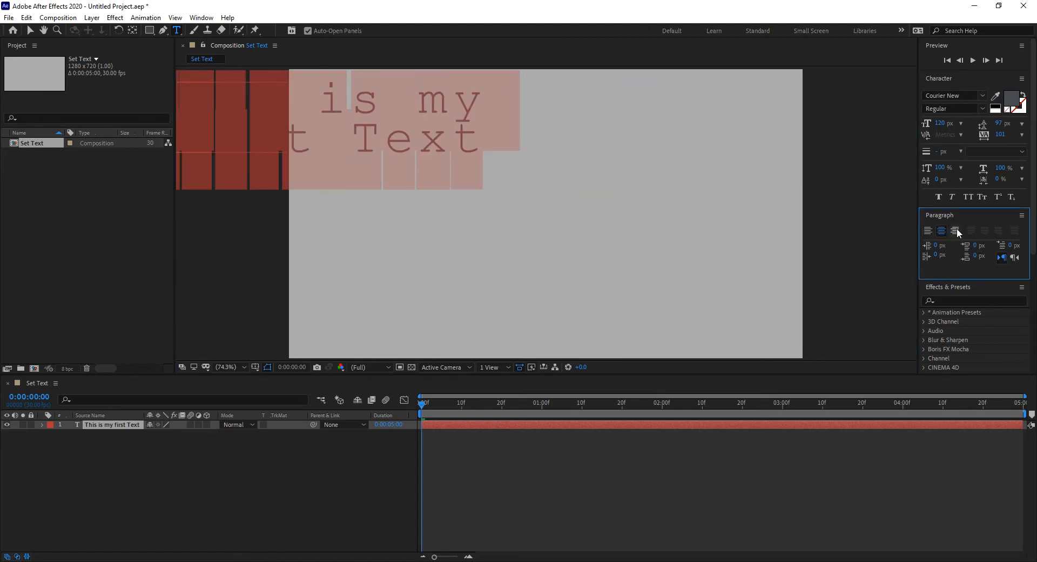
click(955, 231)
click(928, 231)
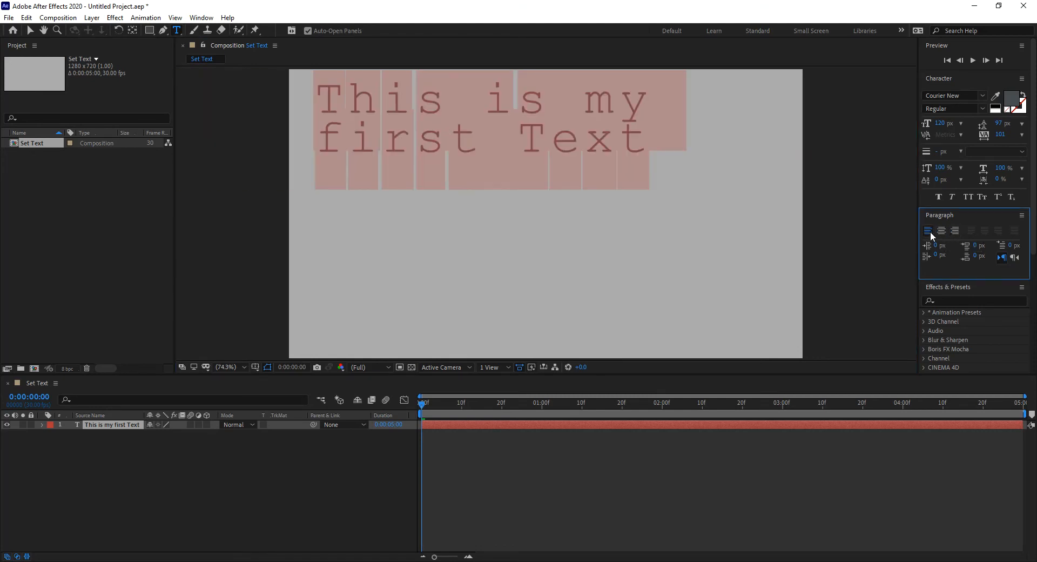
- Move the two-line text layer slightly to the right in the frame
click(28, 33)
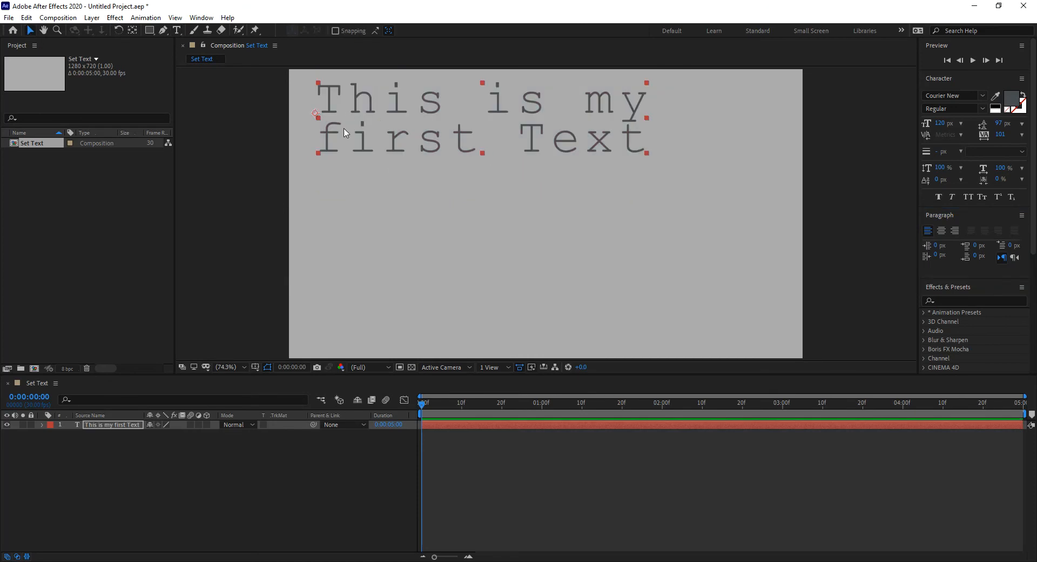
drag(369, 118, 383, 119)
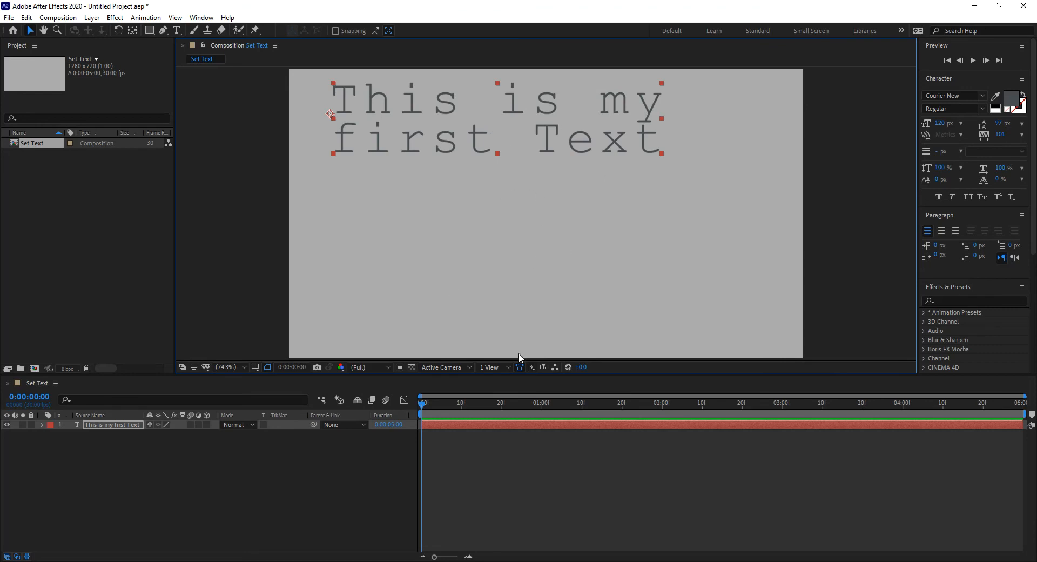
- Create a new text layer in the composition reading "This is Second"
right_click(325, 462)
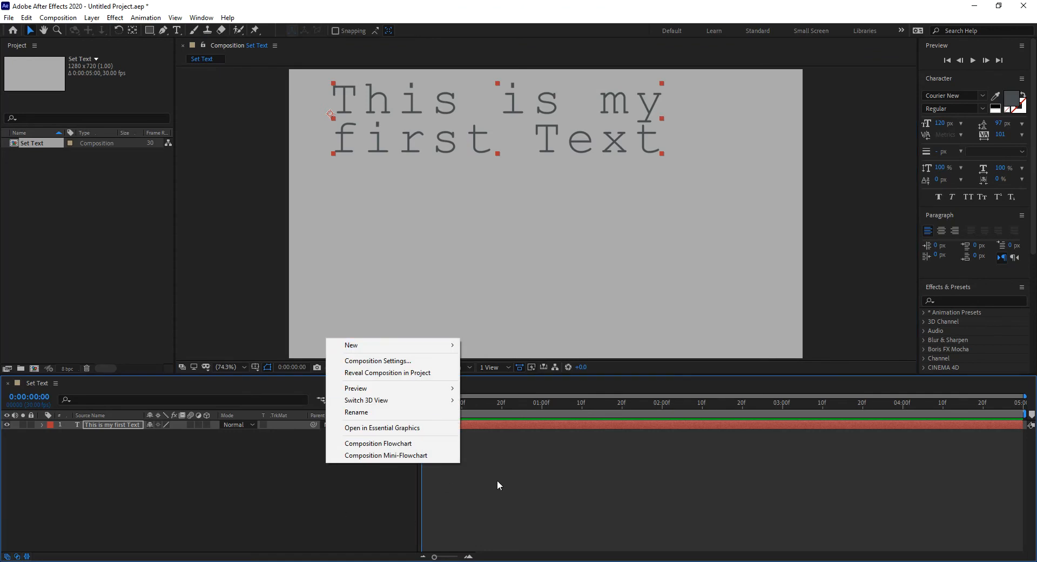
mouse_move(407, 348)
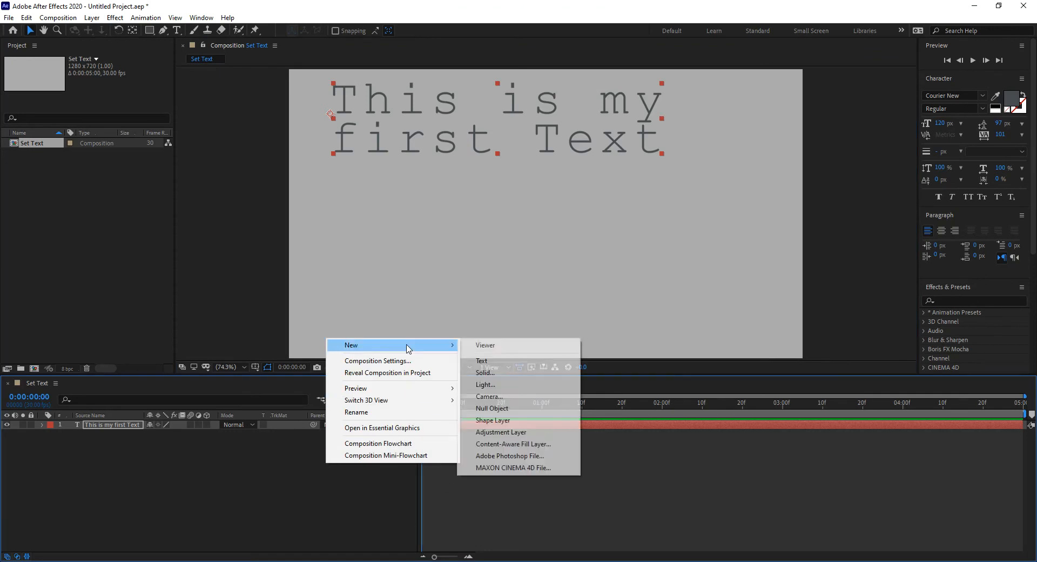
click(482, 360)
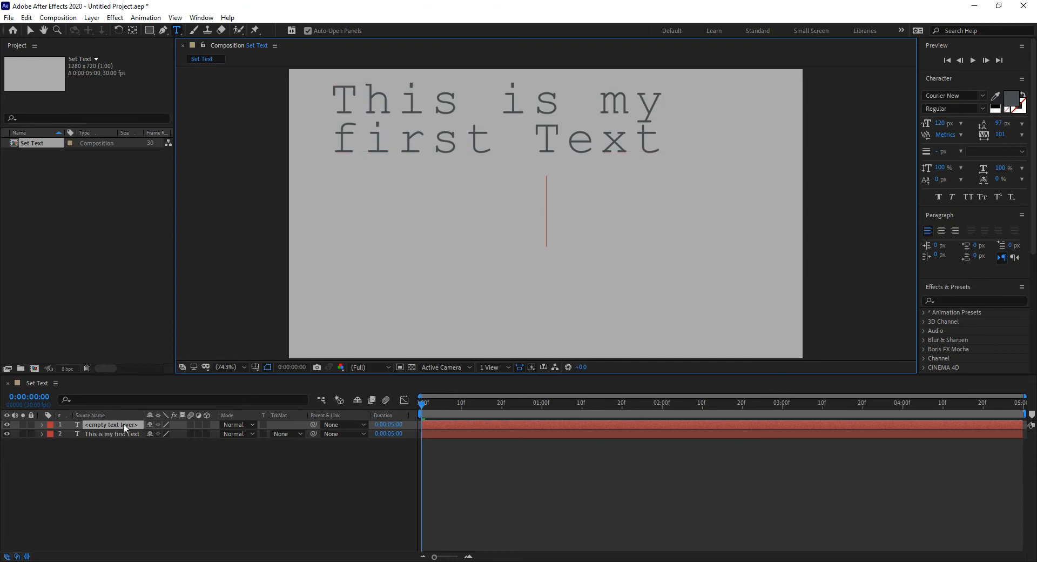
text(T)
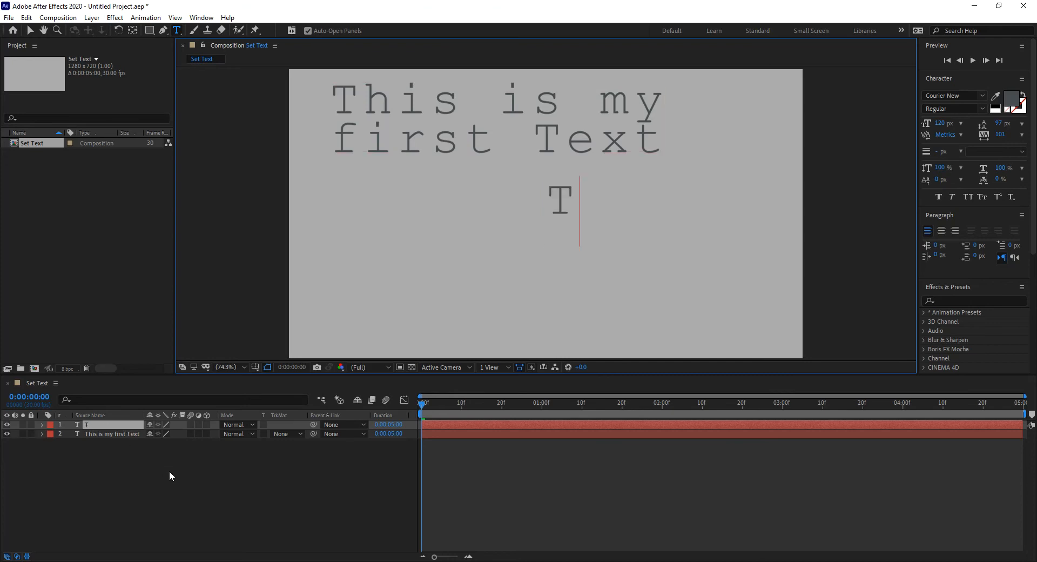
text(his Is)
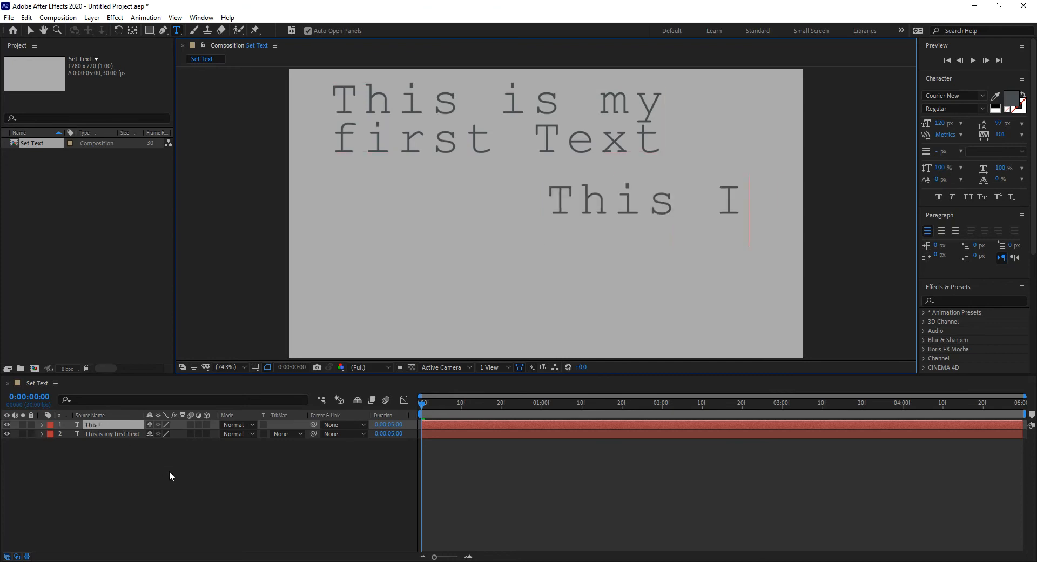
key(BackSpace)
key(BackSpace)
key(BackSpace)
text(is Second)
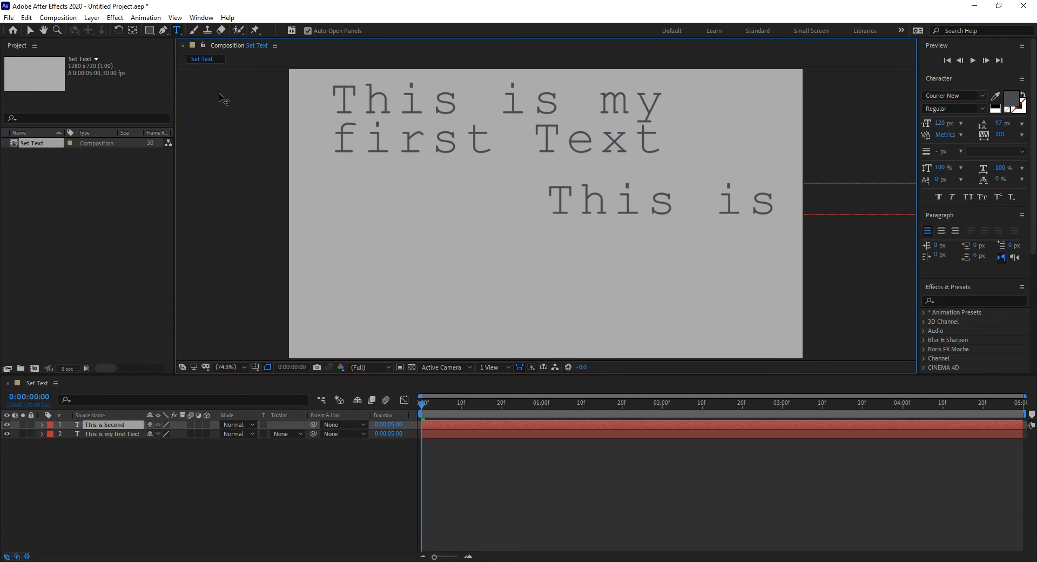
click(29, 31)
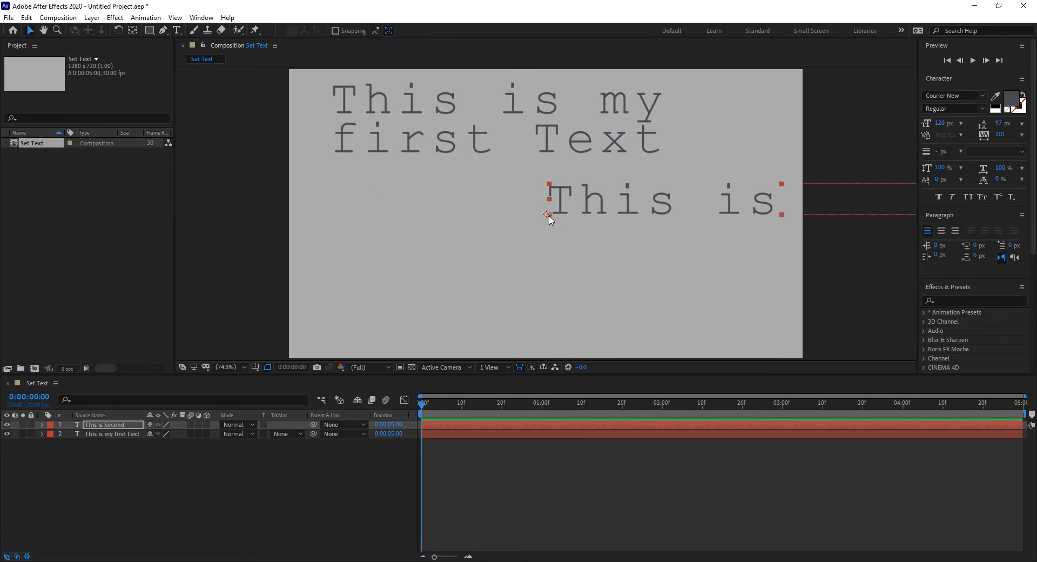
- Center-align the "This is Second" text, comparing it with left alignment
click(941, 231)
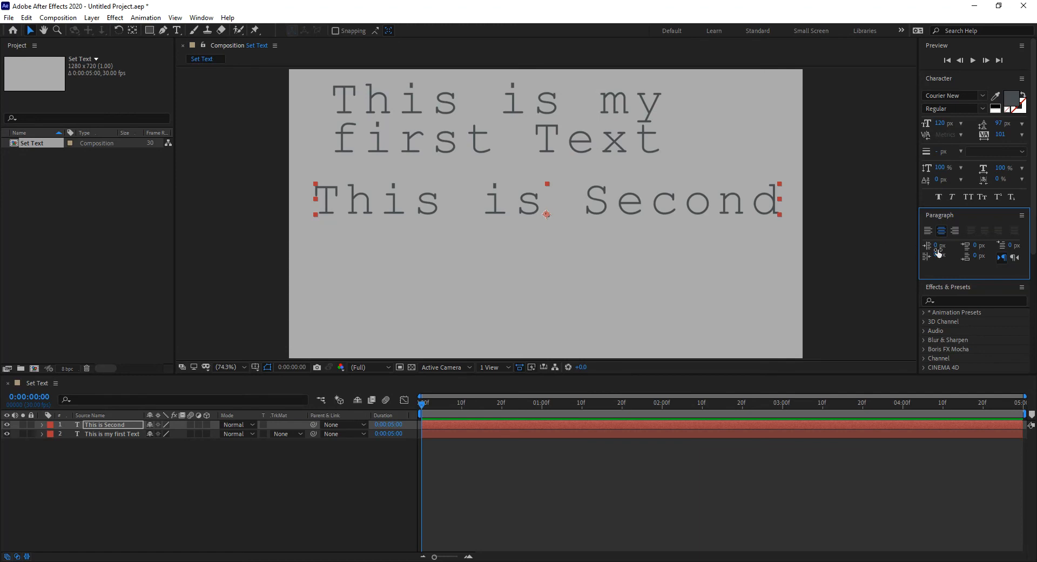
click(928, 230)
click(942, 230)
- Expand the "This is Second" layer and examine its Transform properties, collapsing that group again
click(42, 425)
click(52, 443)
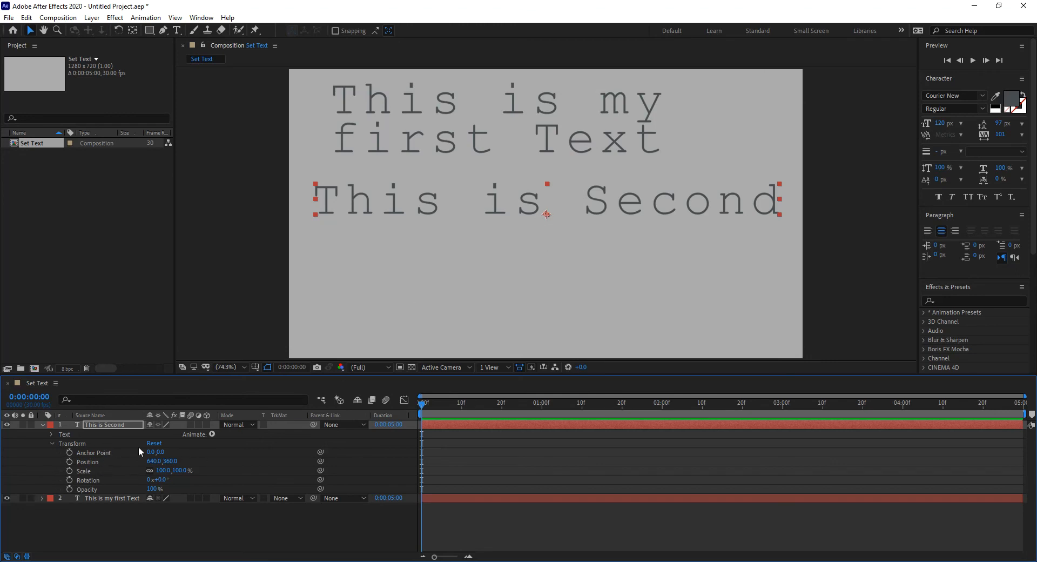
click(52, 444)
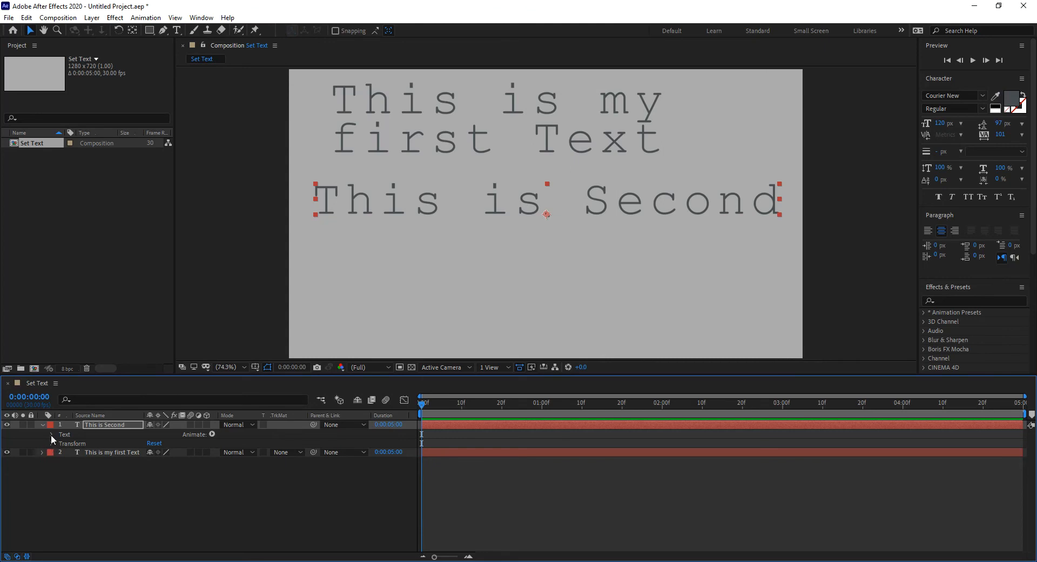
- Examine the Text properties of the "This is Second" layer, collapsing the group and the layer again
click(51, 435)
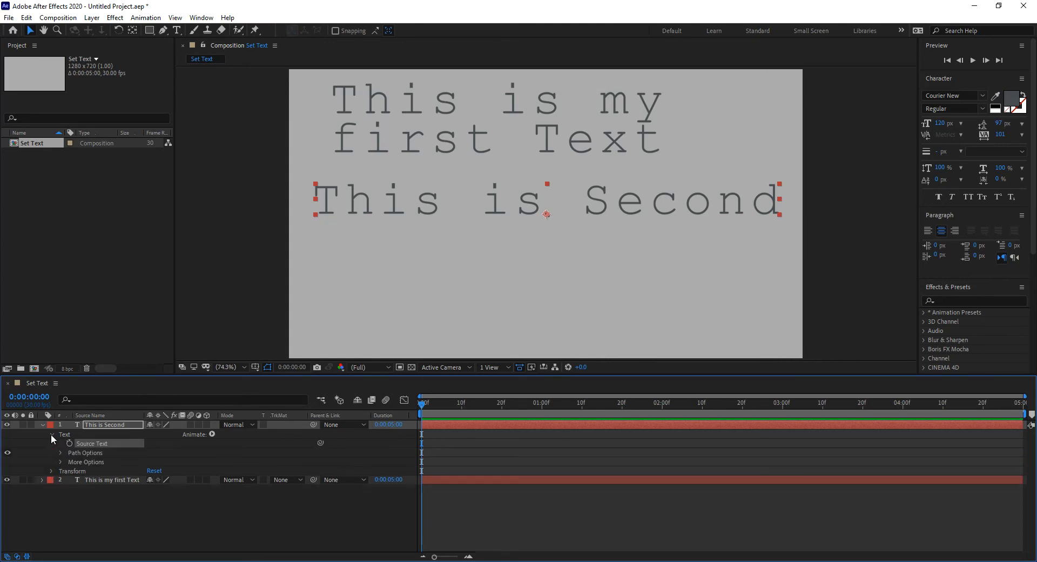
click(52, 435)
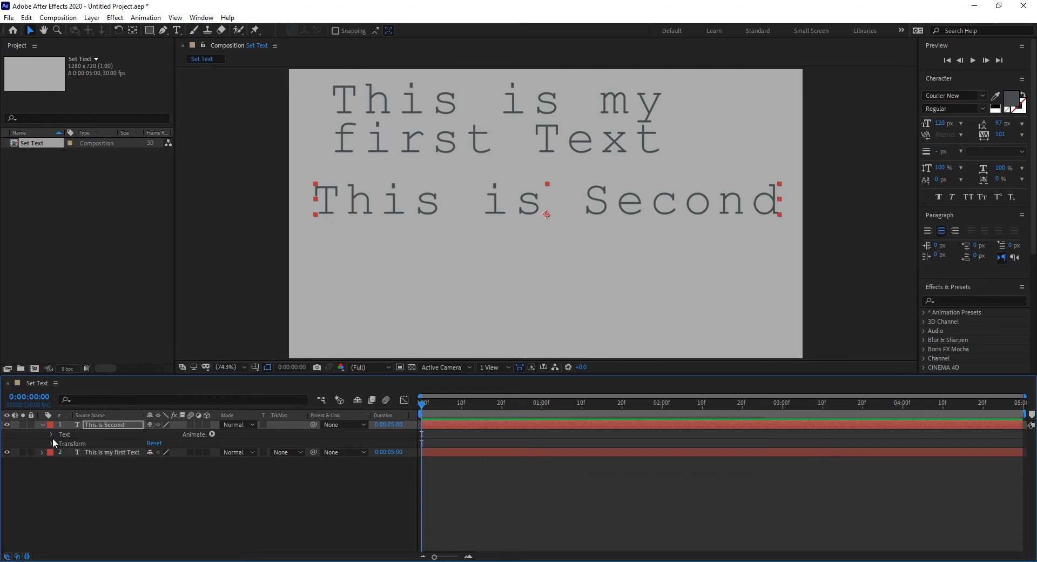
click(42, 425)
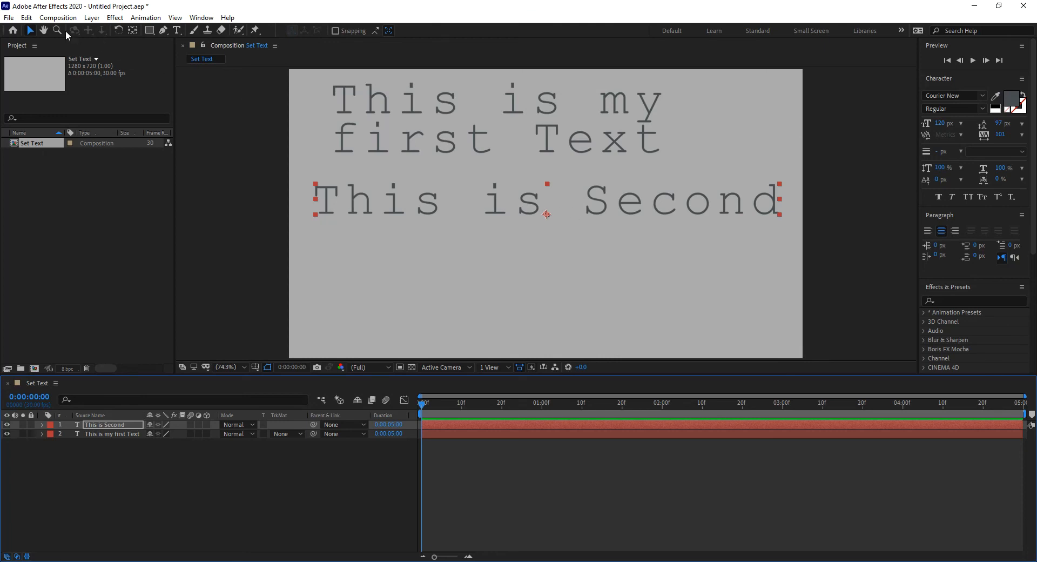
- Try moving the "This is Second" layer's anchor point up to the middle of the text, and undo the move
click(133, 31)
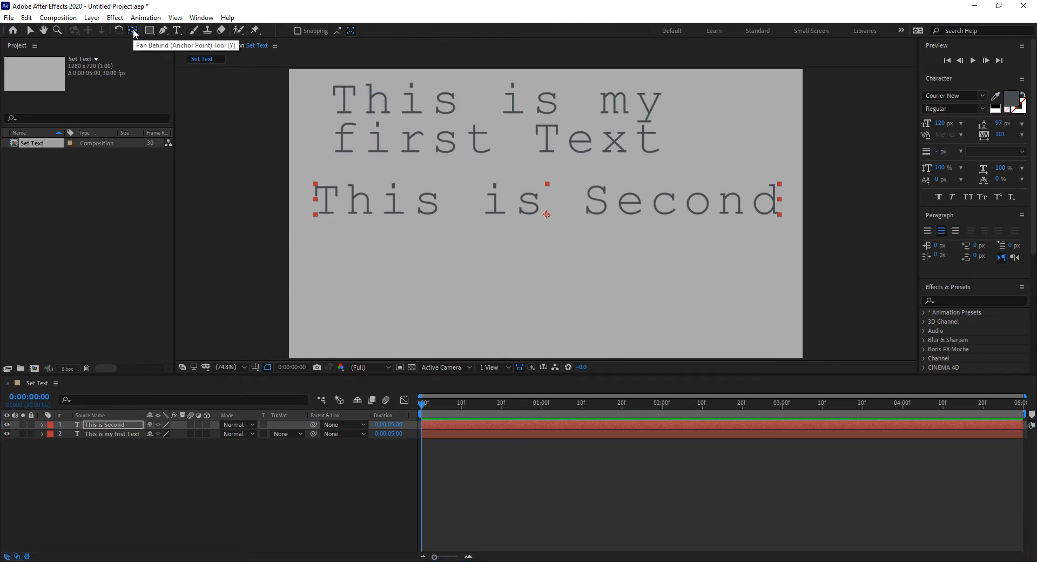
drag(546, 214, 546, 199)
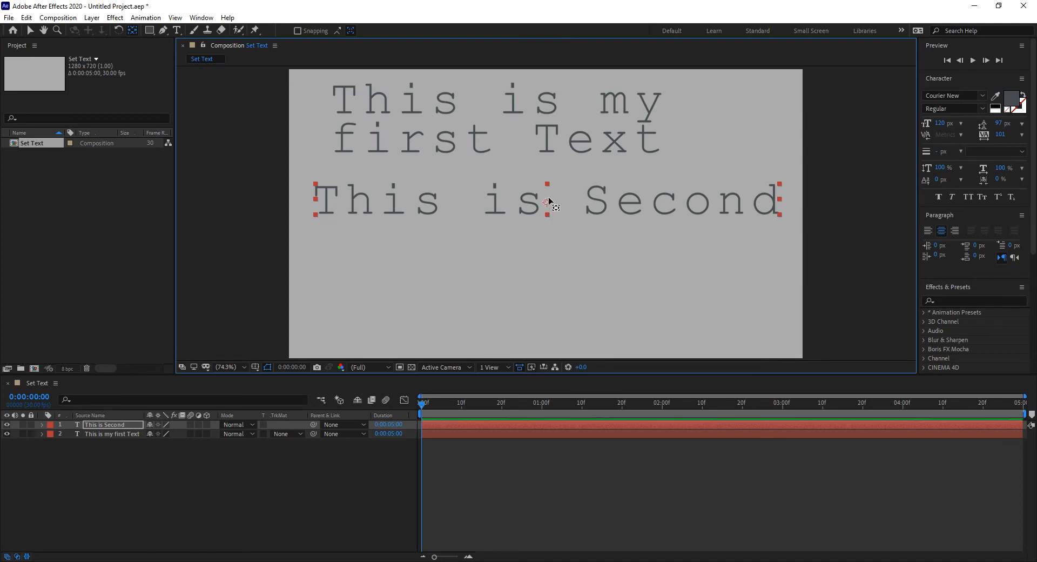
key(ctrl+z)
click(32, 31)
- Add two lines reading "This is third" and "Hi there" below "This is Second" in the same text layer
click(177, 31)
click(772, 198)
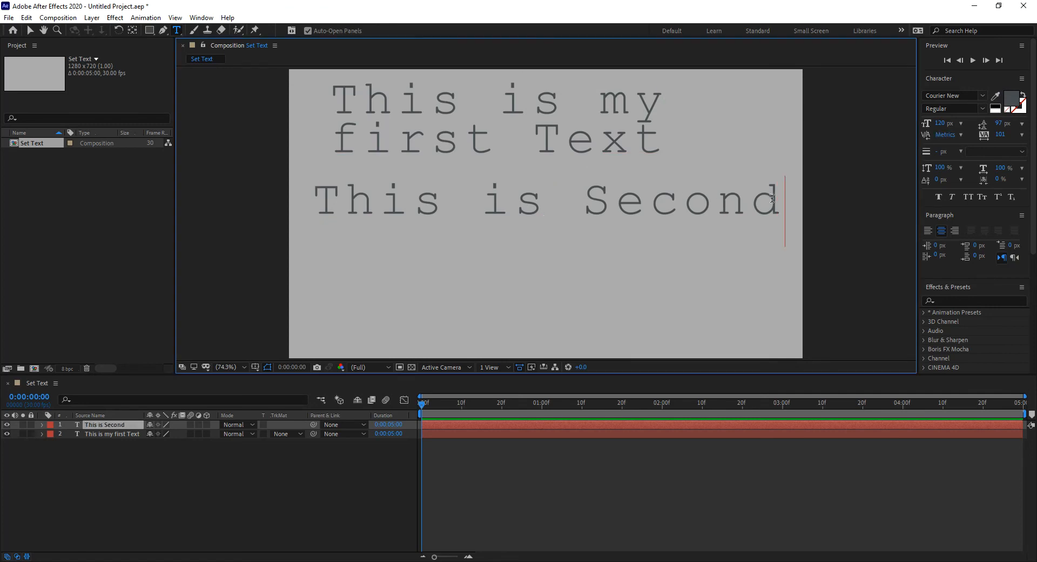
key(Return)
text(This is third)
key(BackSpace)
key(Return)
text(Hi there)
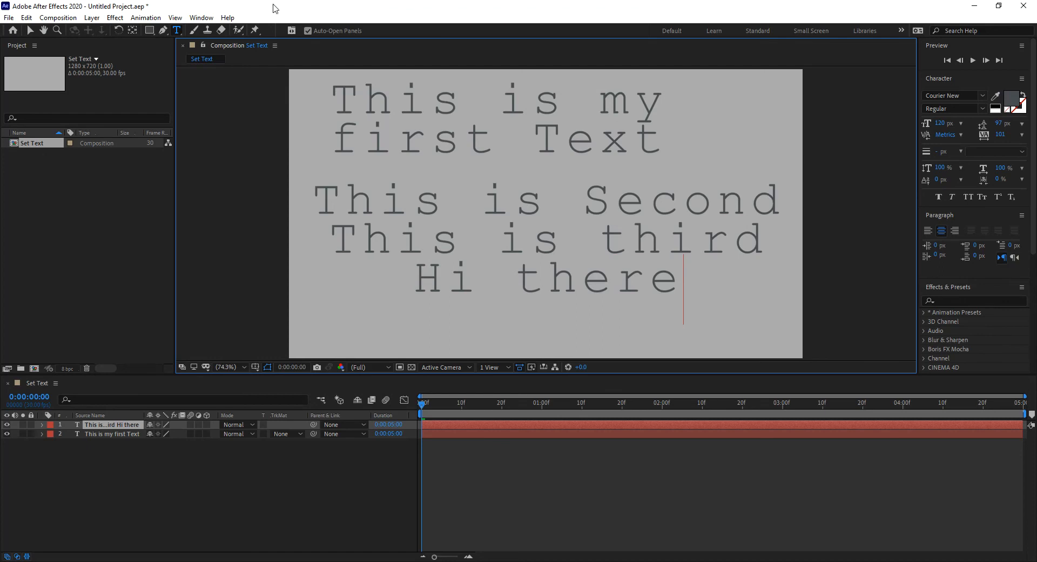
click(29, 31)
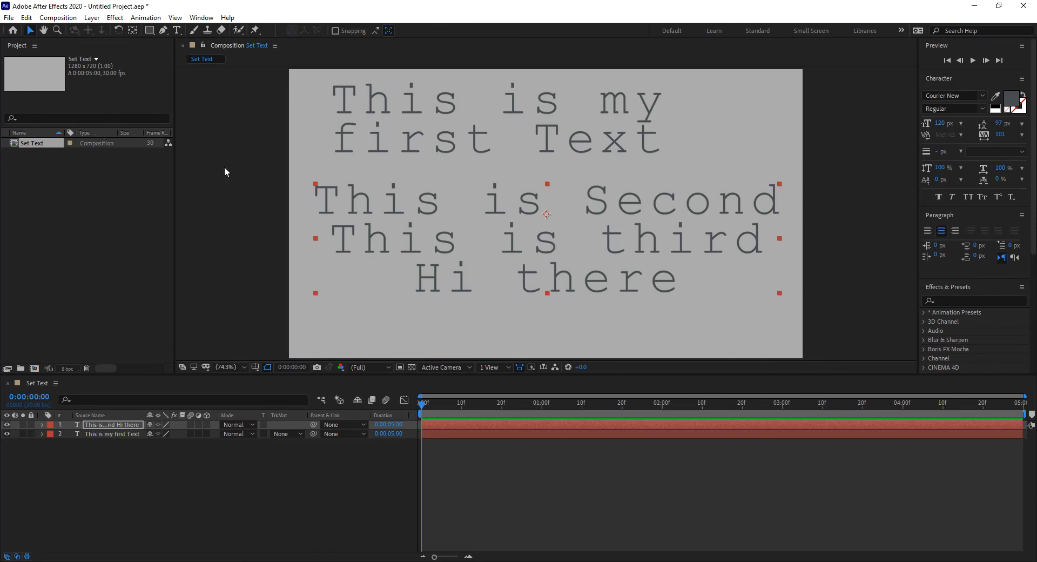
- Center the anchor point of the three-line text layer within its layer content
click(520, 232)
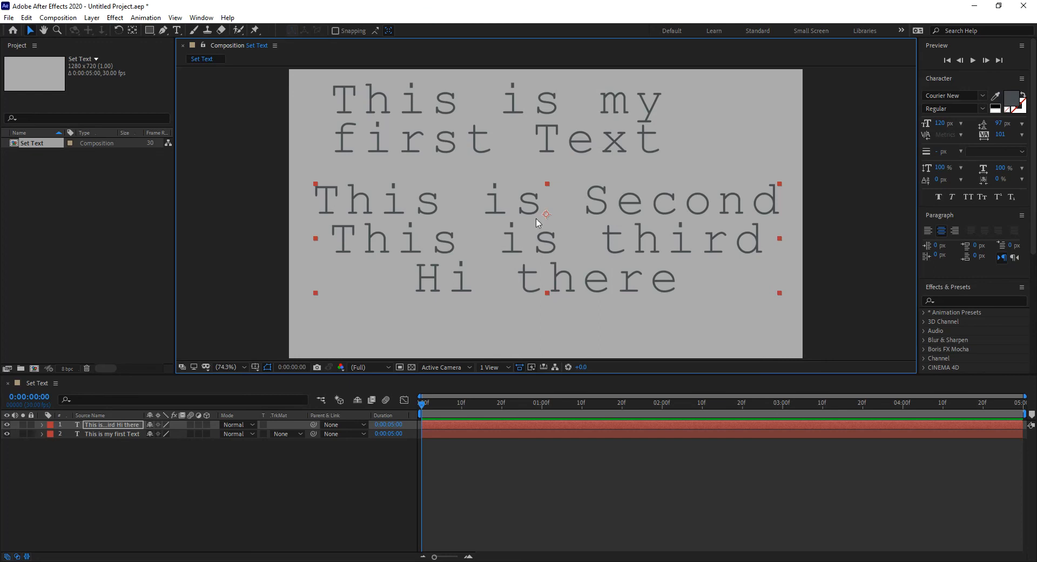
click(91, 18)
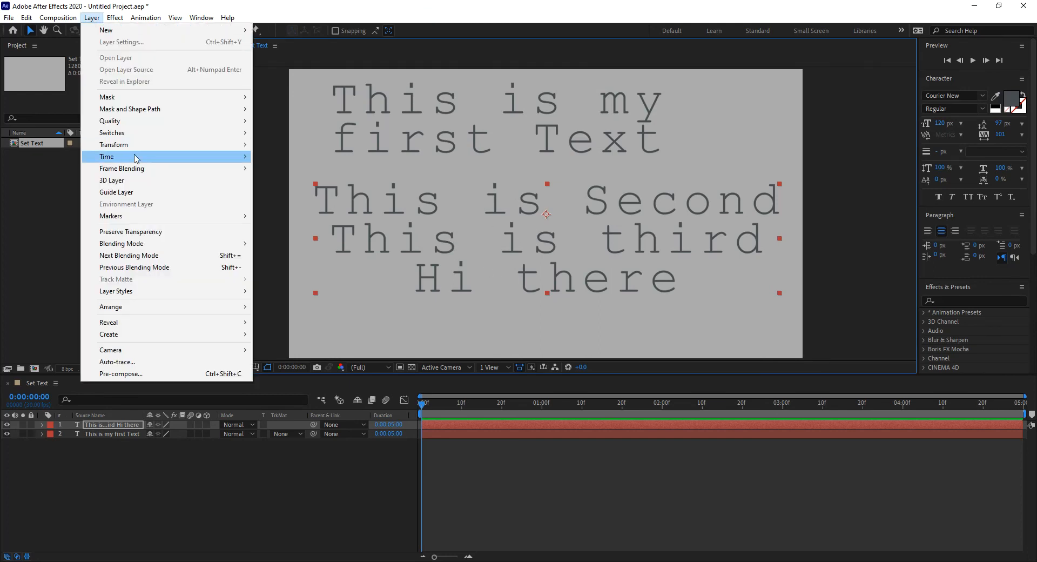
mouse_move(136, 147)
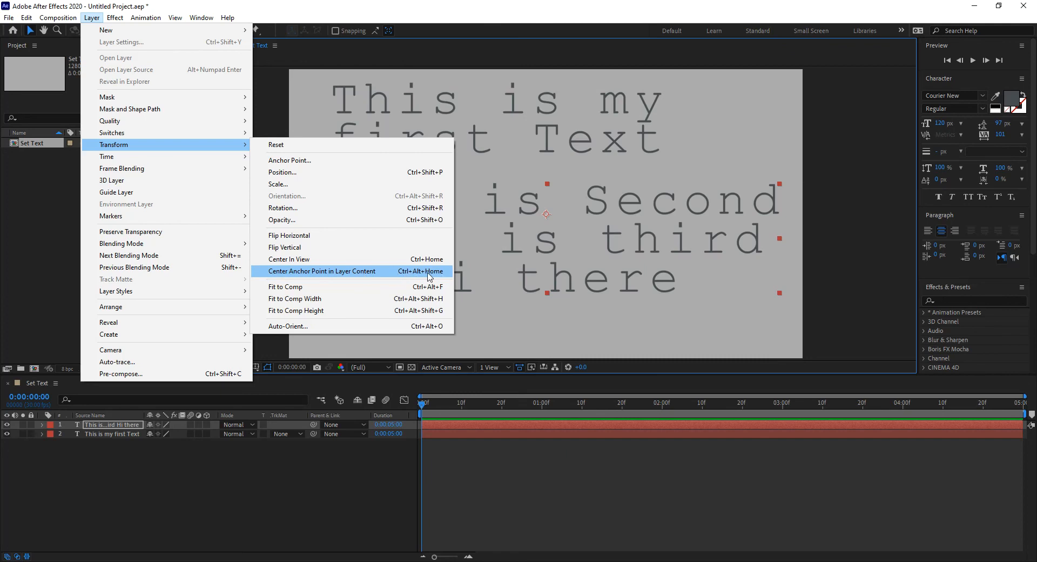
click(307, 272)
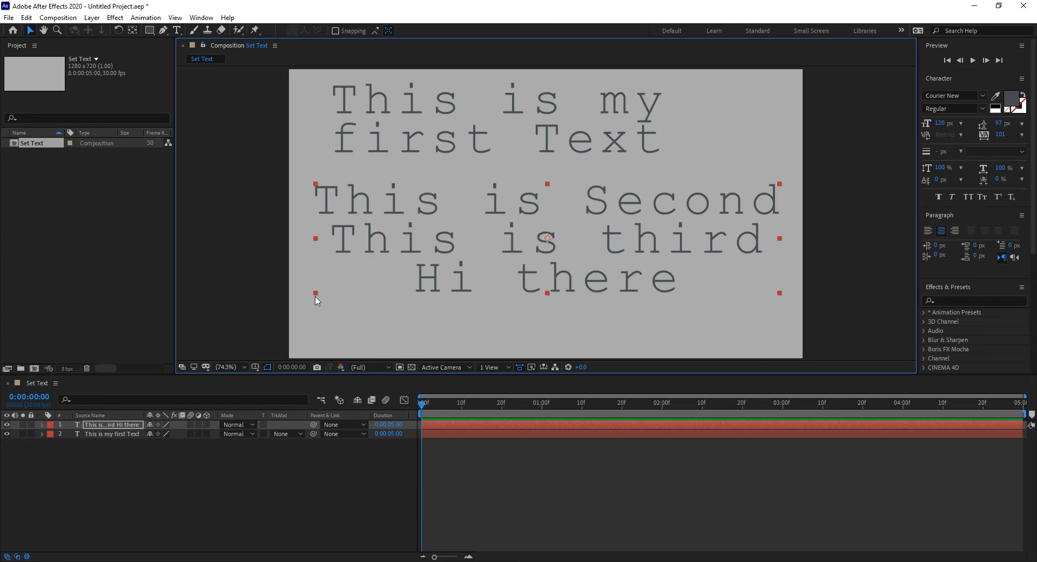
- Show the Title/Action Safe overlay and center the three-line text layer in the view
click(256, 368)
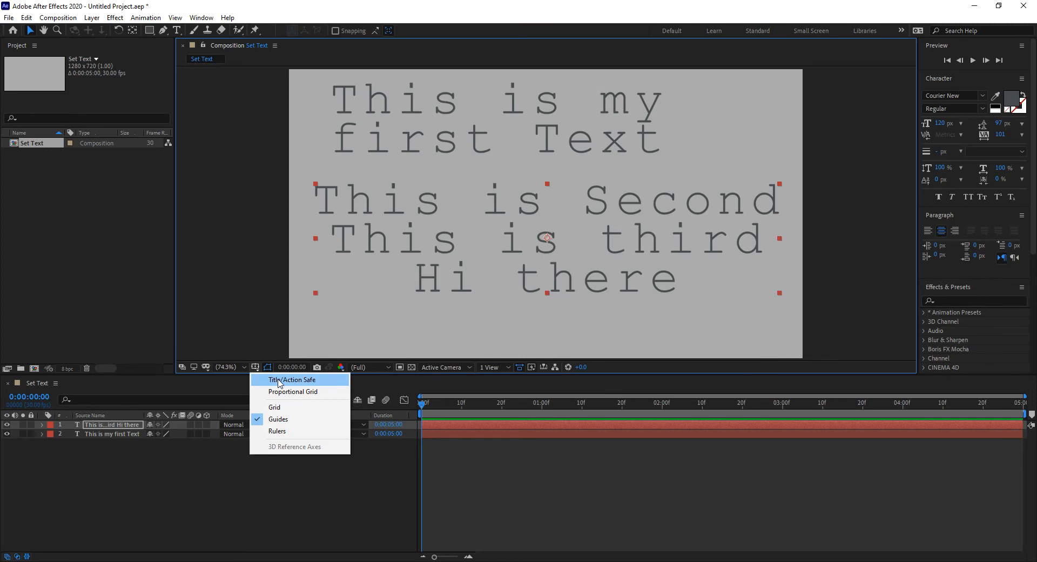
click(278, 380)
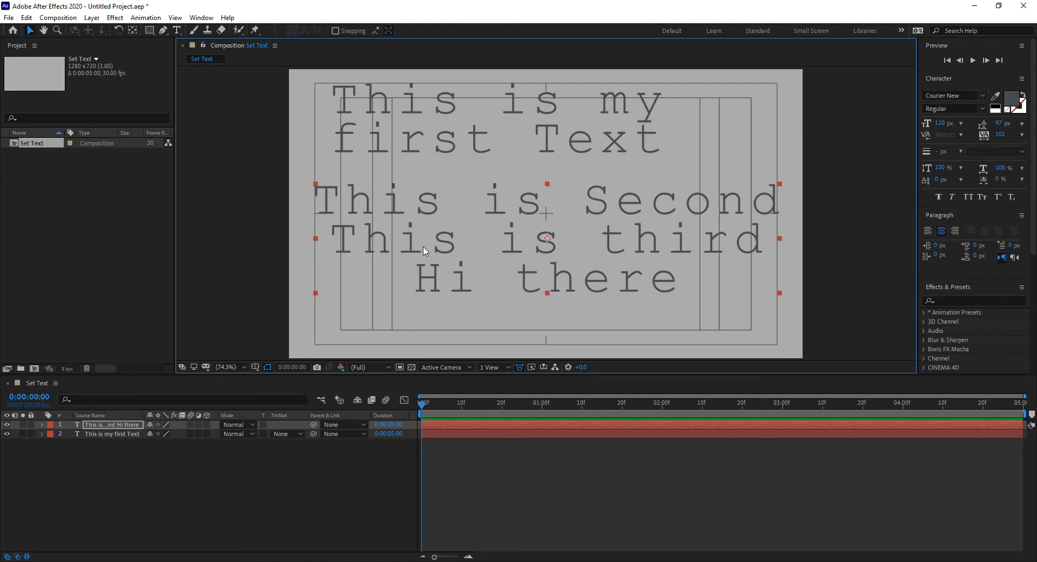
drag(415, 258, 551, 267)
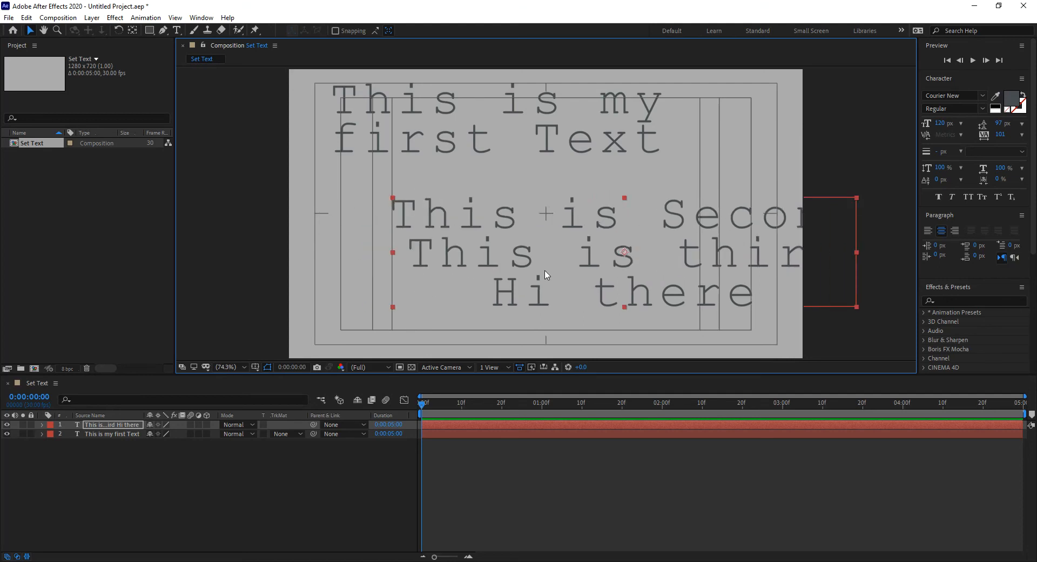
key(ctrl+z)
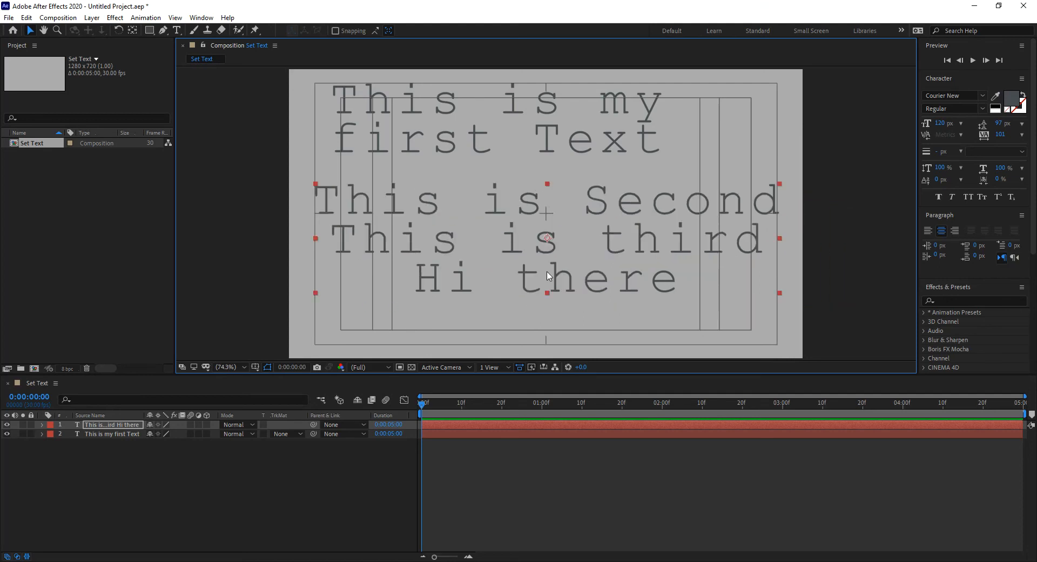
click(92, 18)
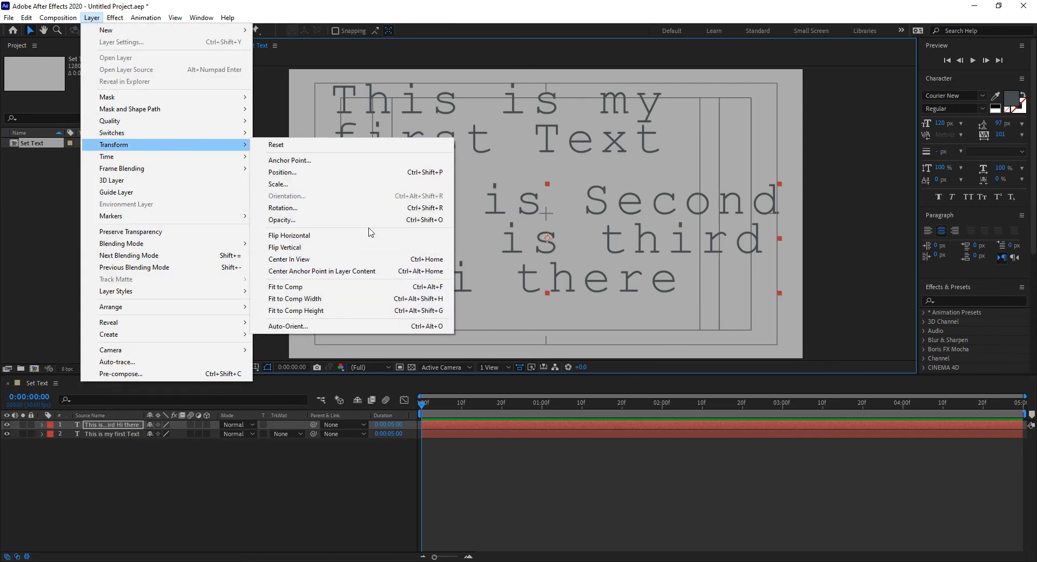
click(336, 261)
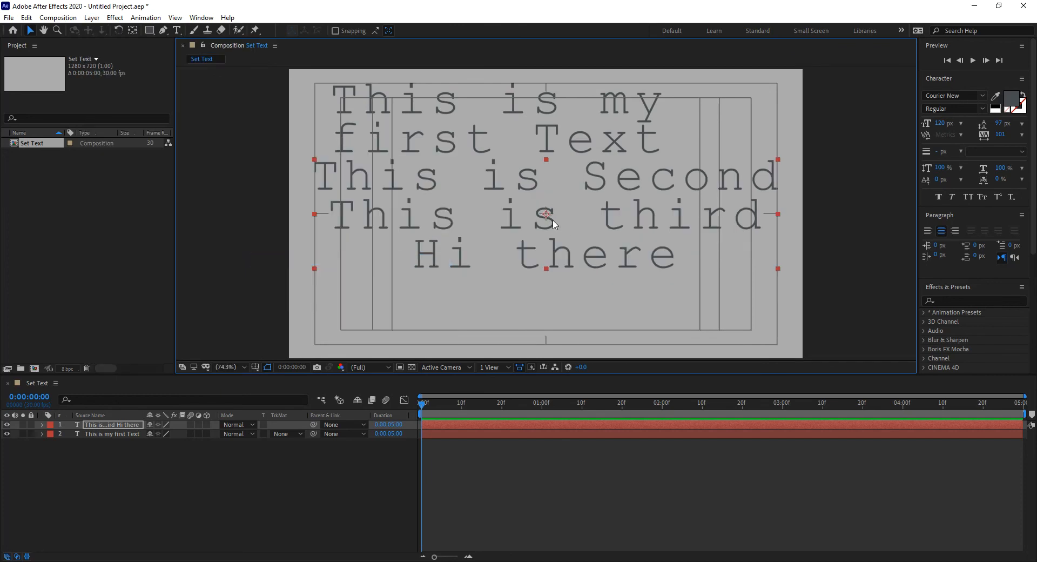
- Delete the "This is my first Text" layer and select the remaining three-line text layer
click(513, 127)
key(Delete)
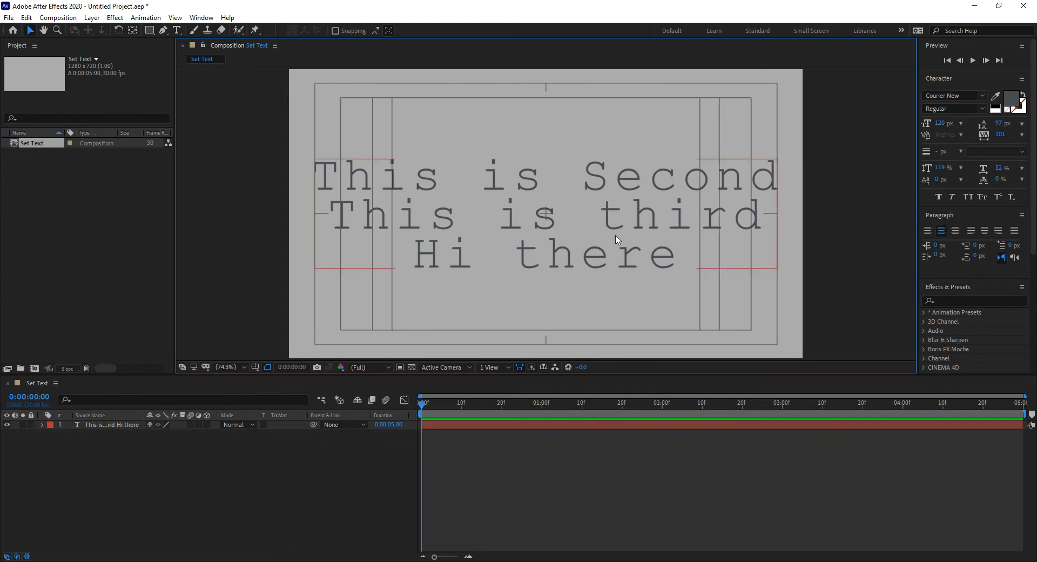
click(574, 230)
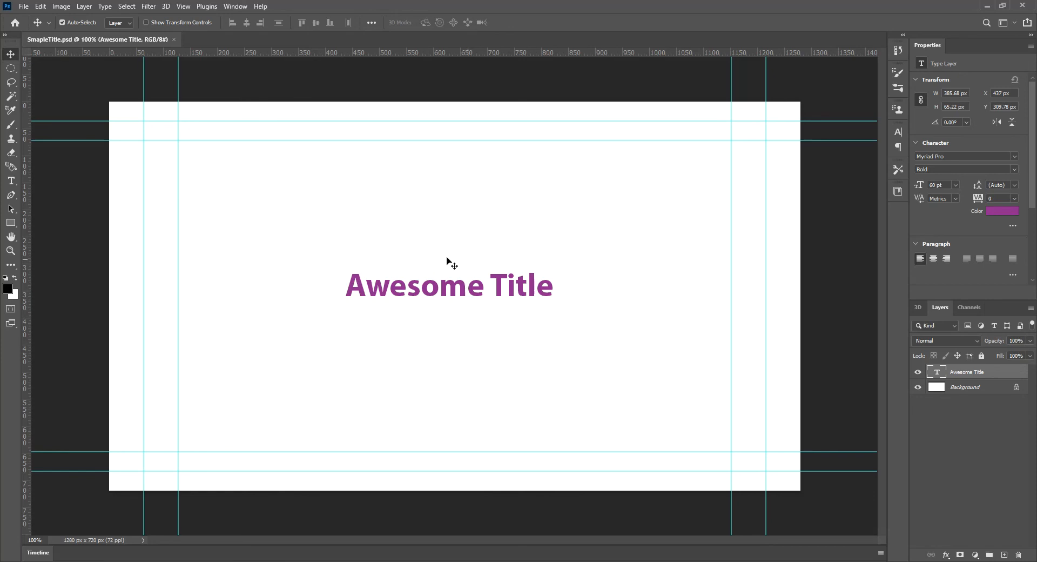
- Switch to Photoshop, recolor the word "Awesome" in the SmapleTitle.psd title blue, and return to After Effects
click(11, 181)
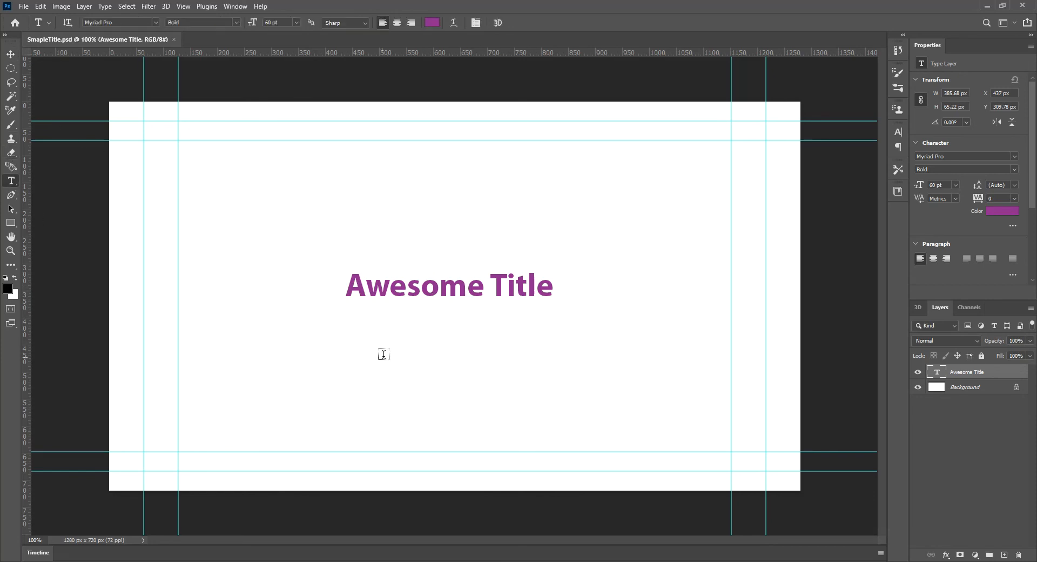
drag(479, 300, 344, 298)
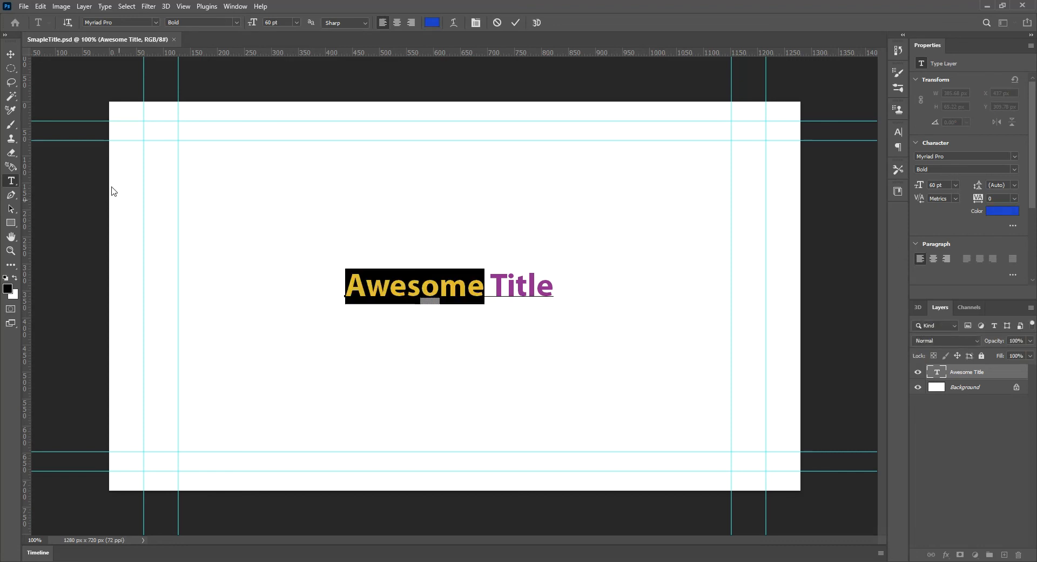
click(11, 55)
click(324, 285)
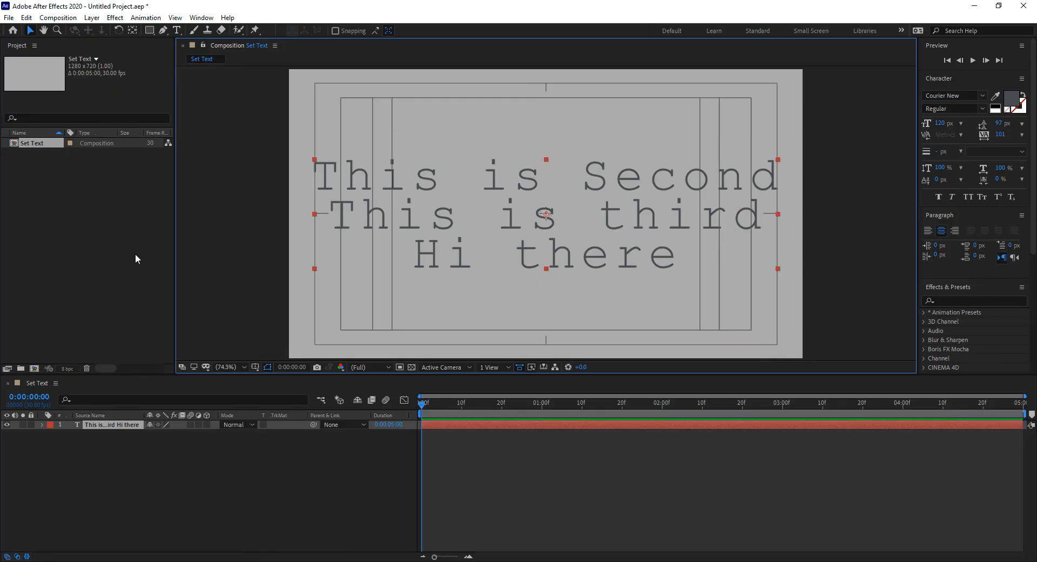
click(104, 251)
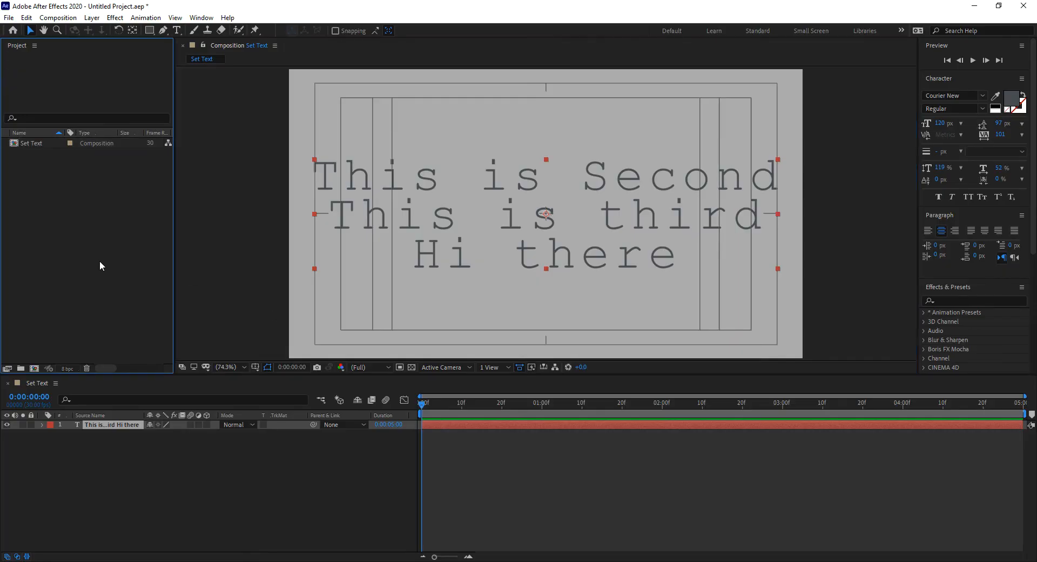
double_click(100, 261)
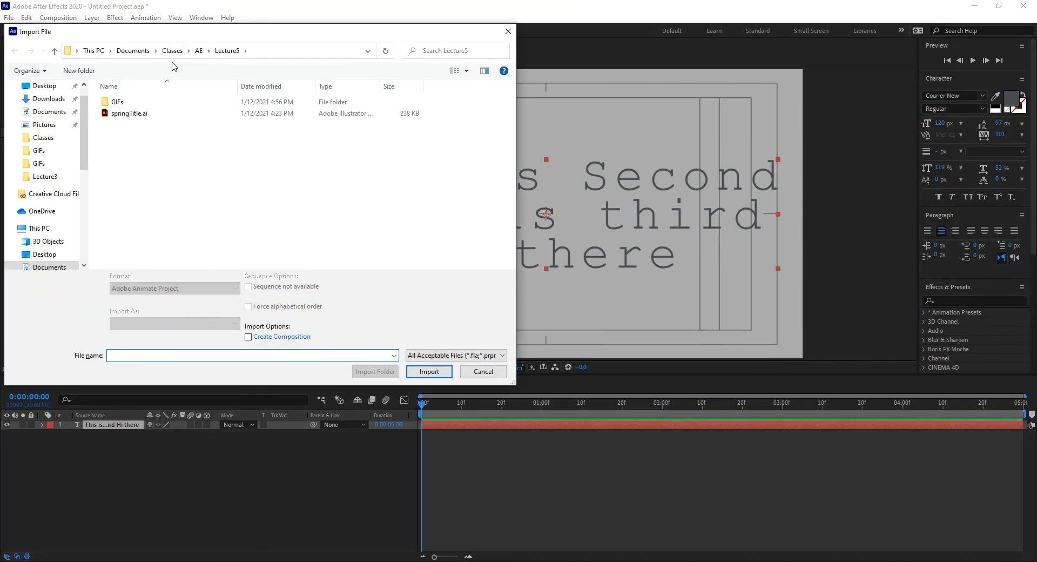
click(199, 50)
double_click(130, 157)
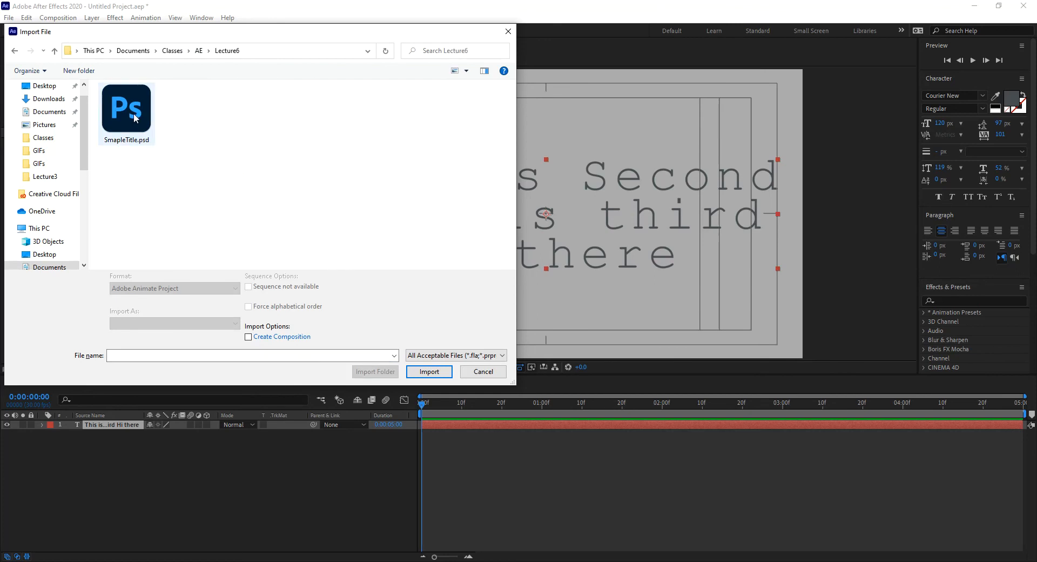
click(126, 113)
click(432, 364)
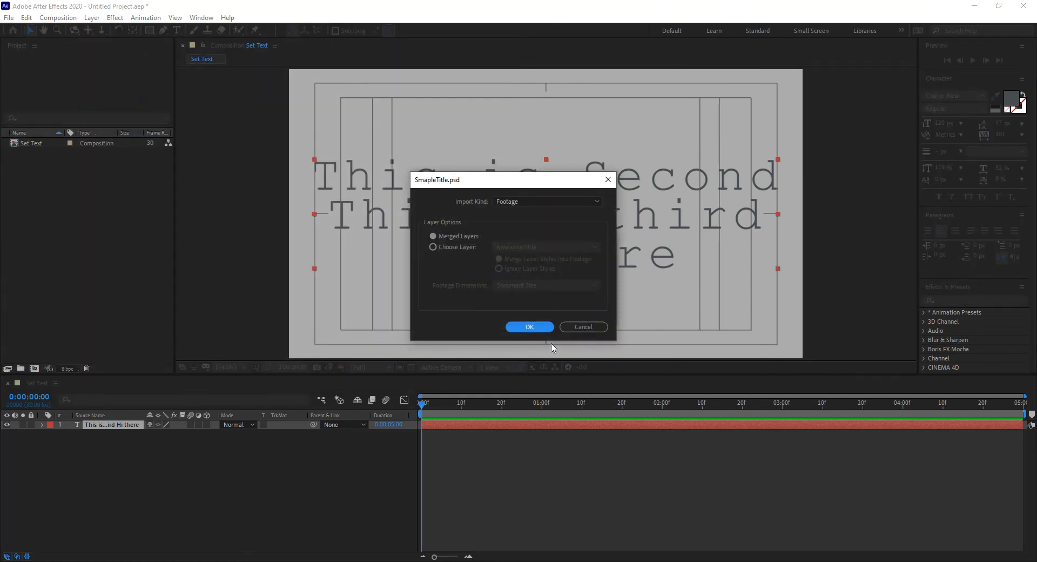
click(594, 328)
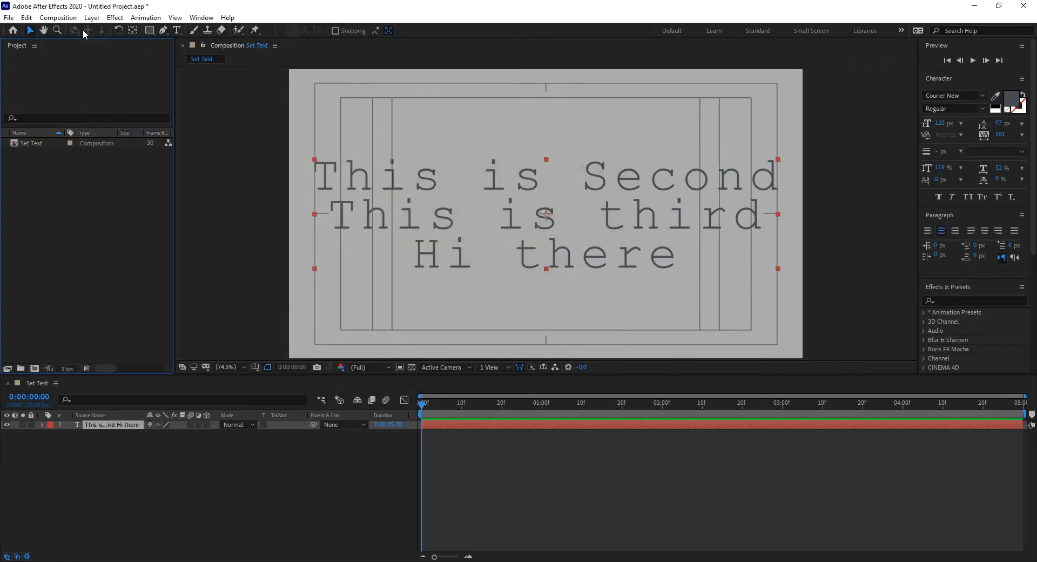
- Import SmapleTitle.psd from the Lecture6 folder as Composition - Retain Layer Sizes, merging layer styles into footage
double_click(25, 70)
click(126, 91)
click(202, 324)
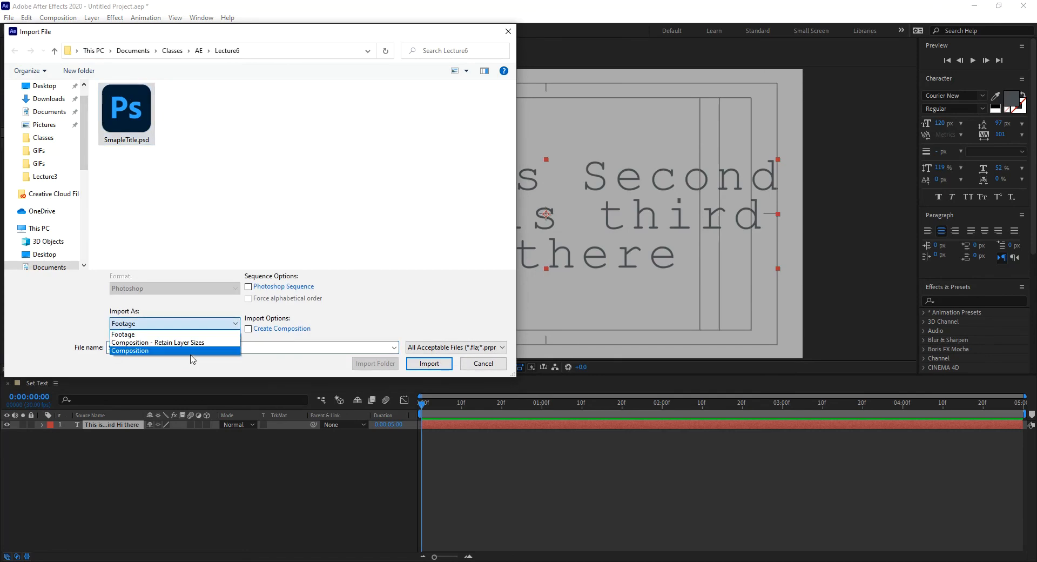
click(202, 338)
click(429, 363)
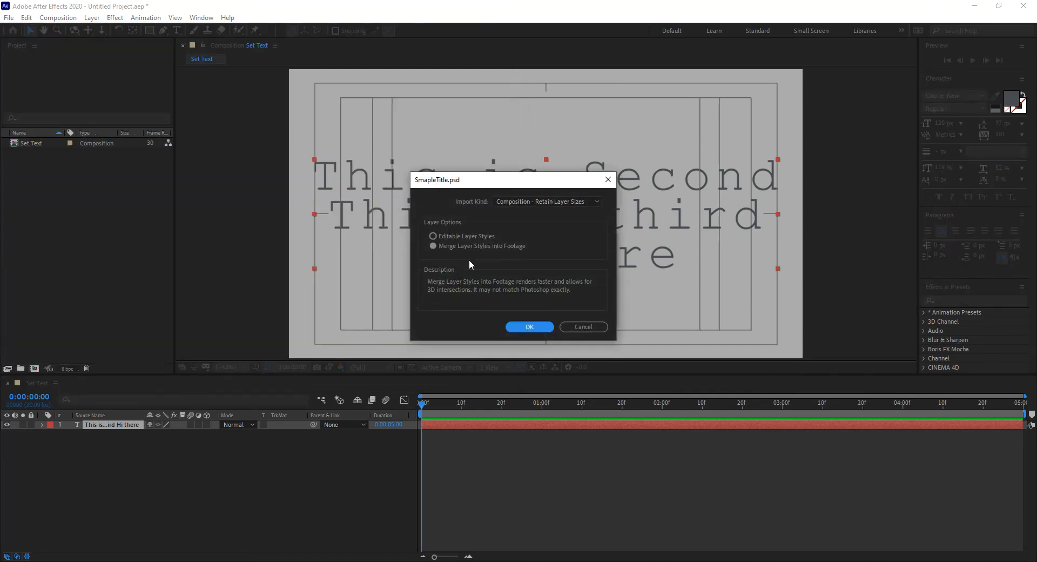
click(531, 327)
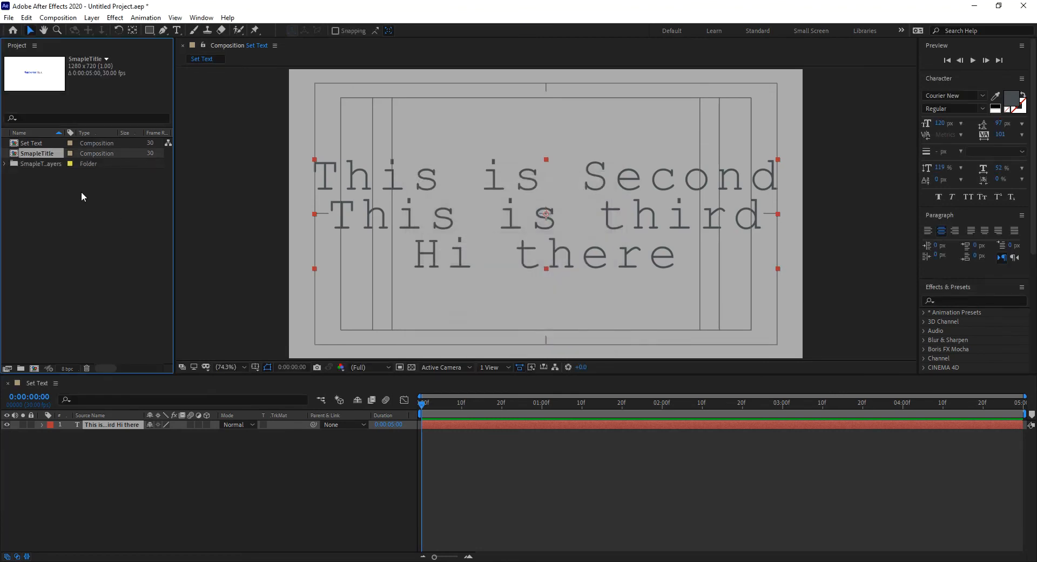
- Examine the title and background footage items in the SmapleTitle Layers folder, collapsing the folder again
click(6, 164)
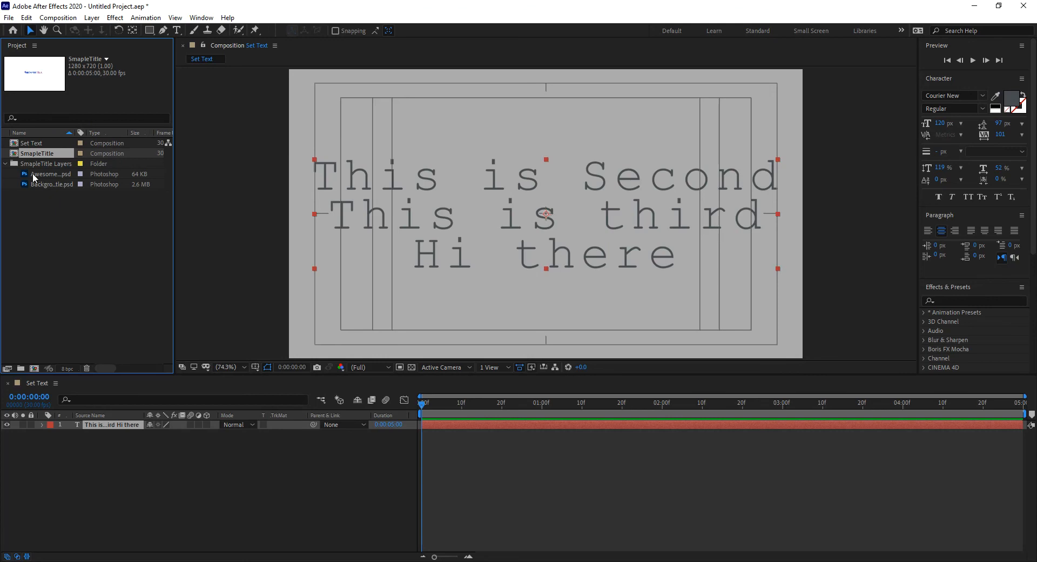
click(40, 174)
click(43, 182)
click(33, 173)
click(6, 164)
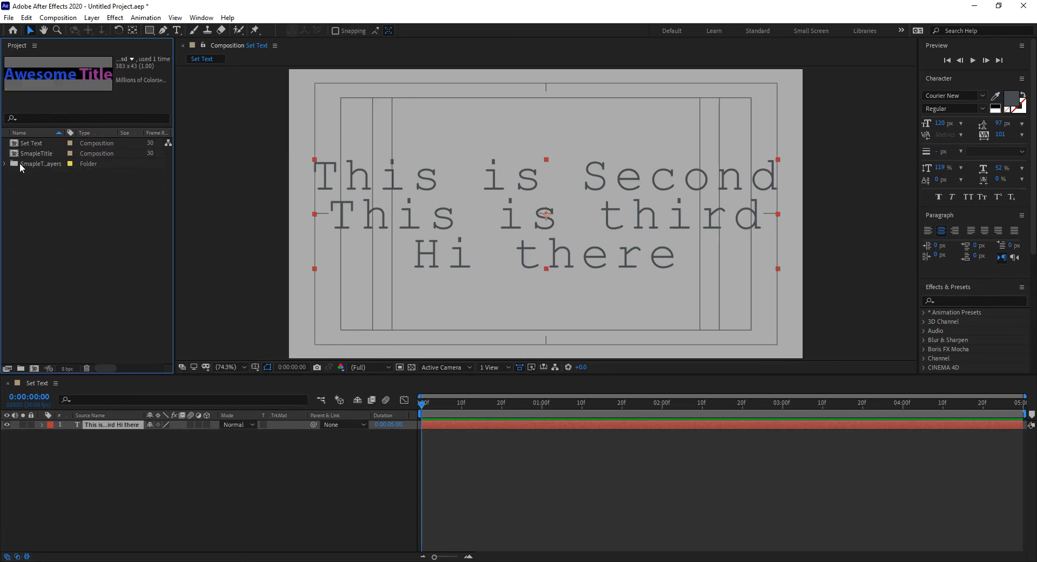
- Open the SmapleTitle composition, try moving the Awesome Title layer lower in the frame, and undo the move
double_click(16, 155)
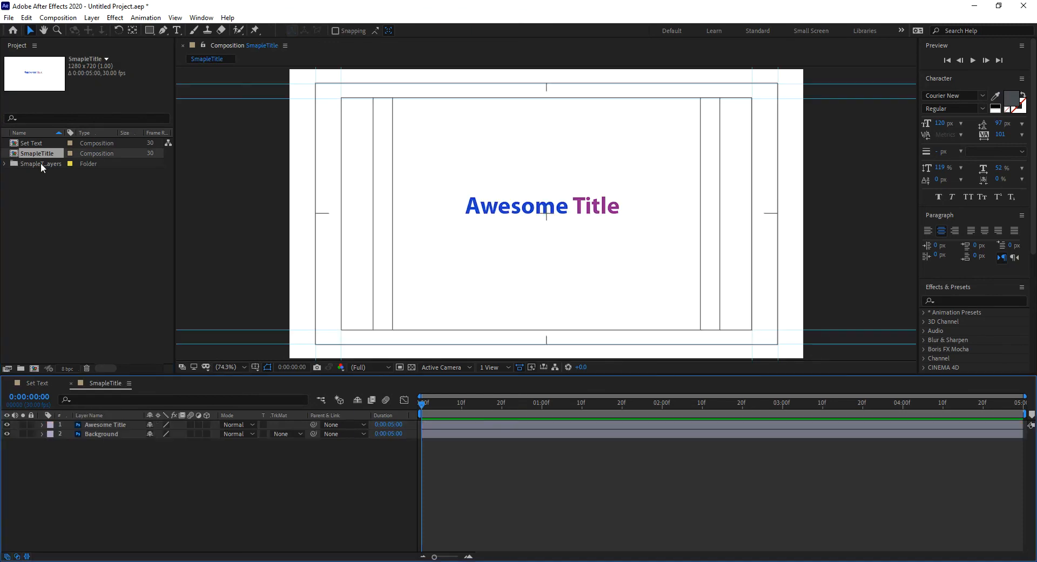
drag(512, 214, 501, 268)
key(ctrl+z)
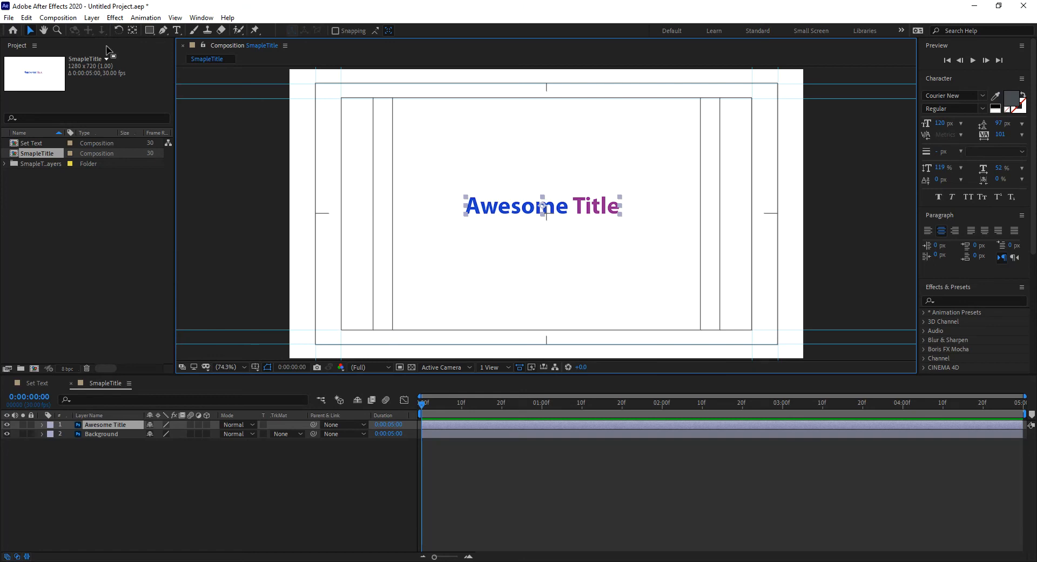
click(92, 17)
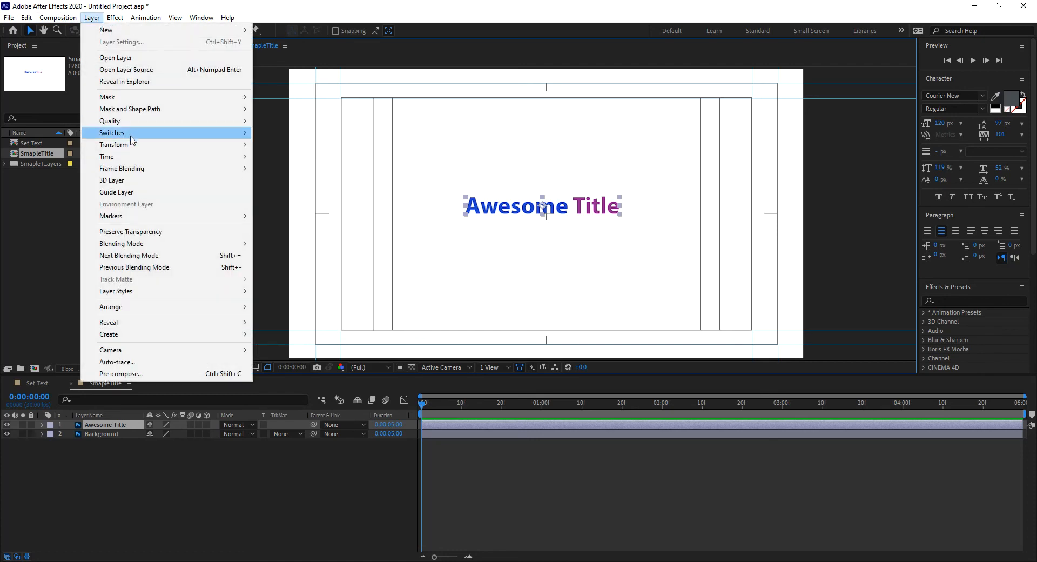
mouse_move(159, 144)
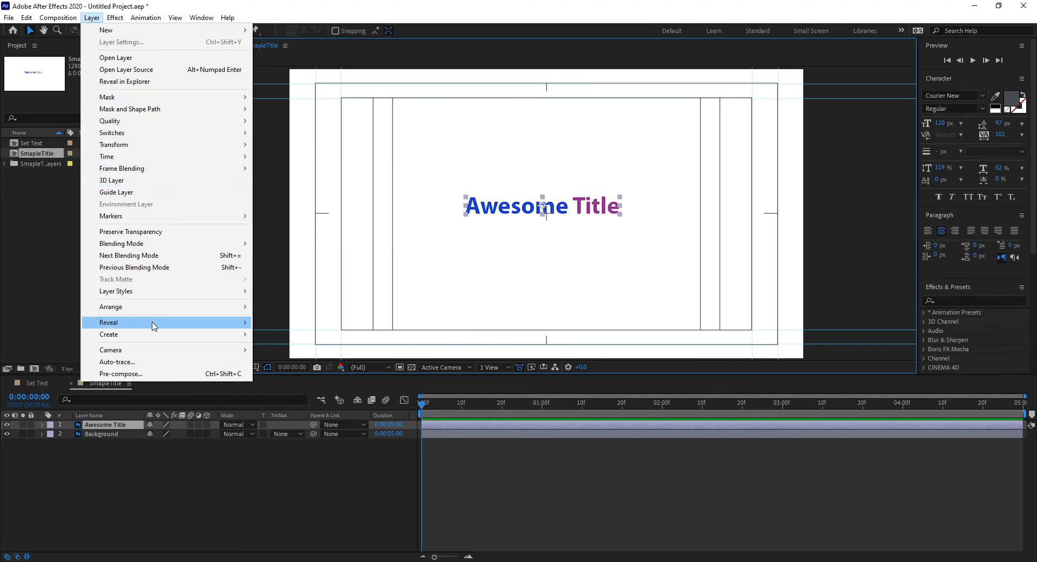
click(135, 182)
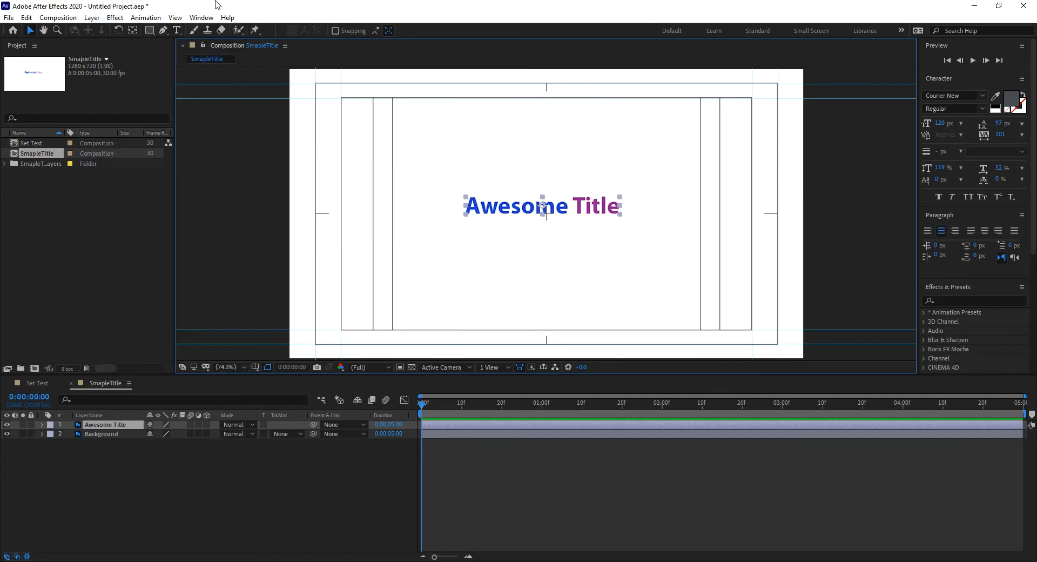
- Convert the imported Awesome Title Photoshop layer to editable text
click(113, 17)
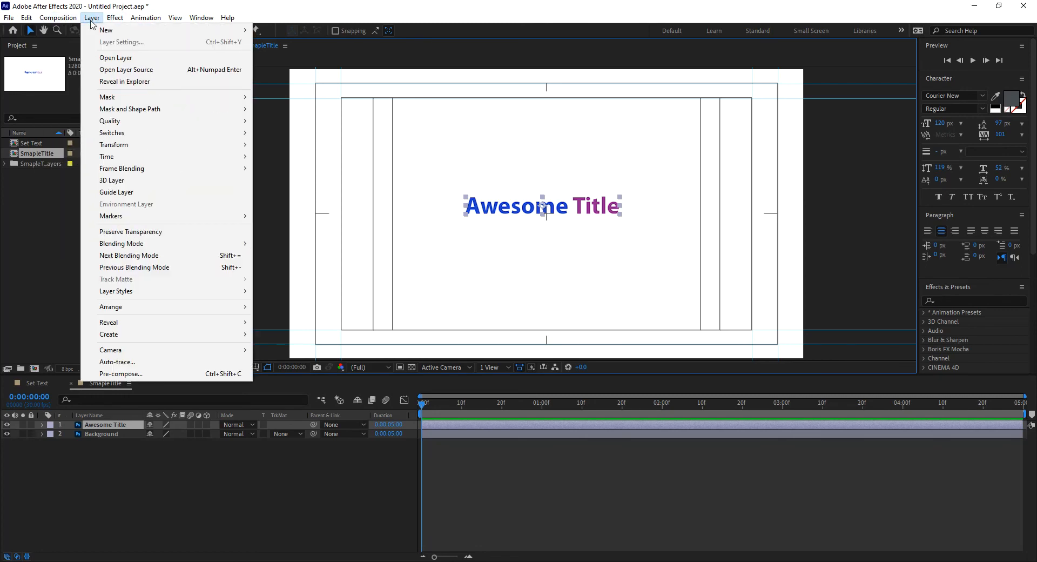
mouse_move(165, 337)
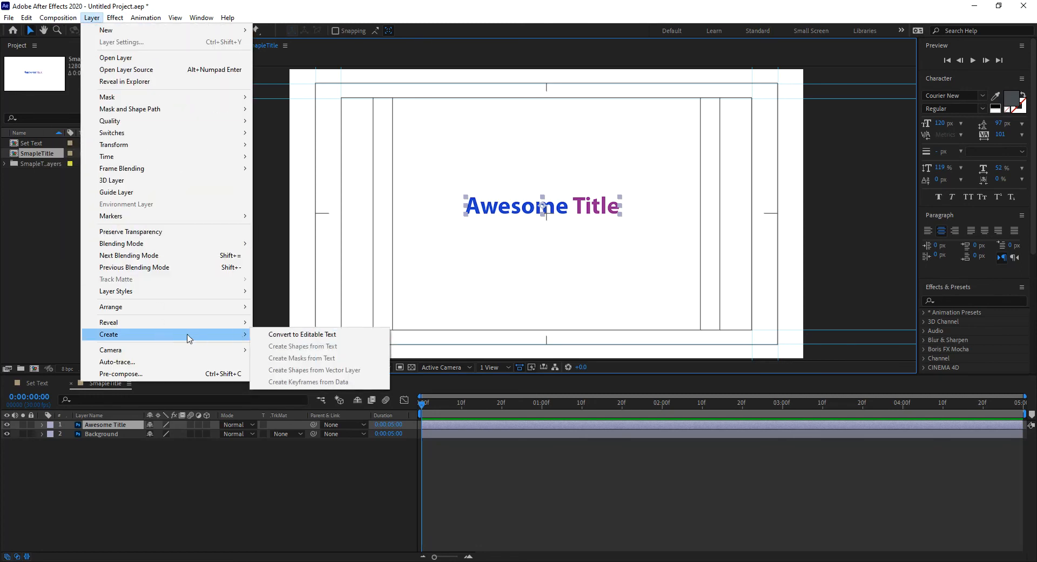
click(305, 340)
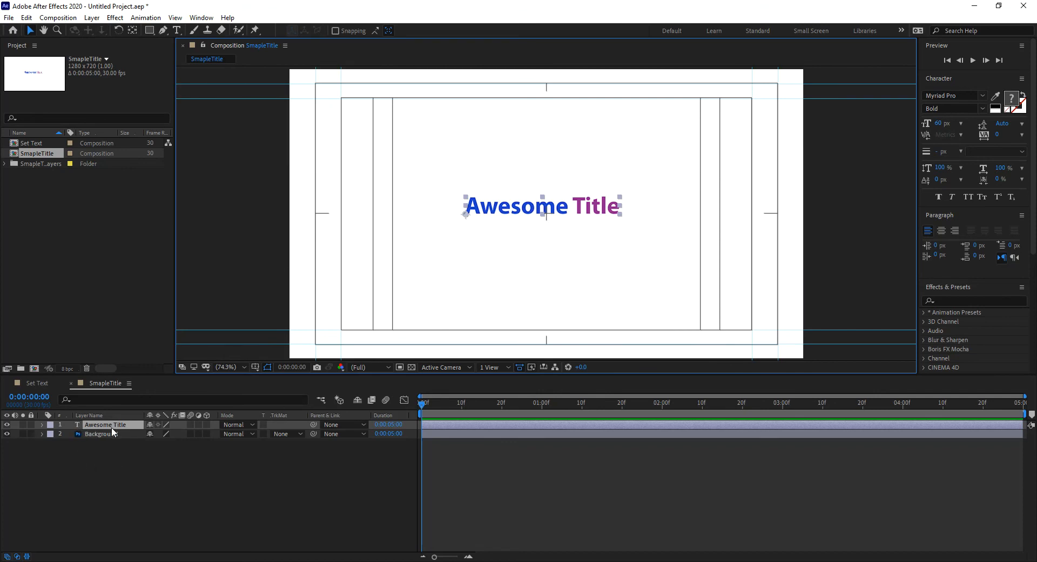
- Try breaking the Awesome Title text so "Title" sits on a second line, restore the single spaced line, and return to the Selection tool
click(176, 30)
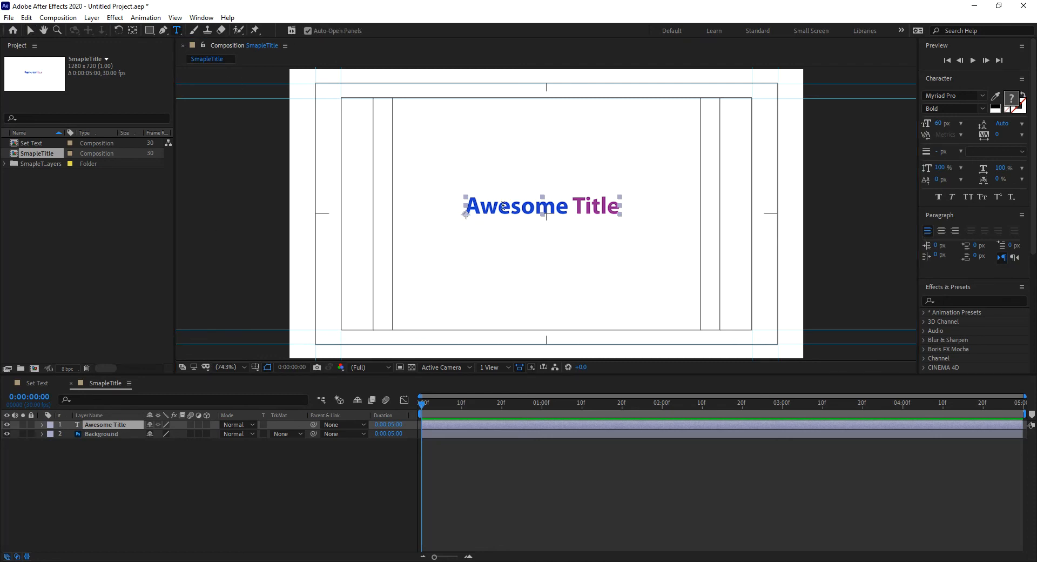
drag(503, 205, 521, 206)
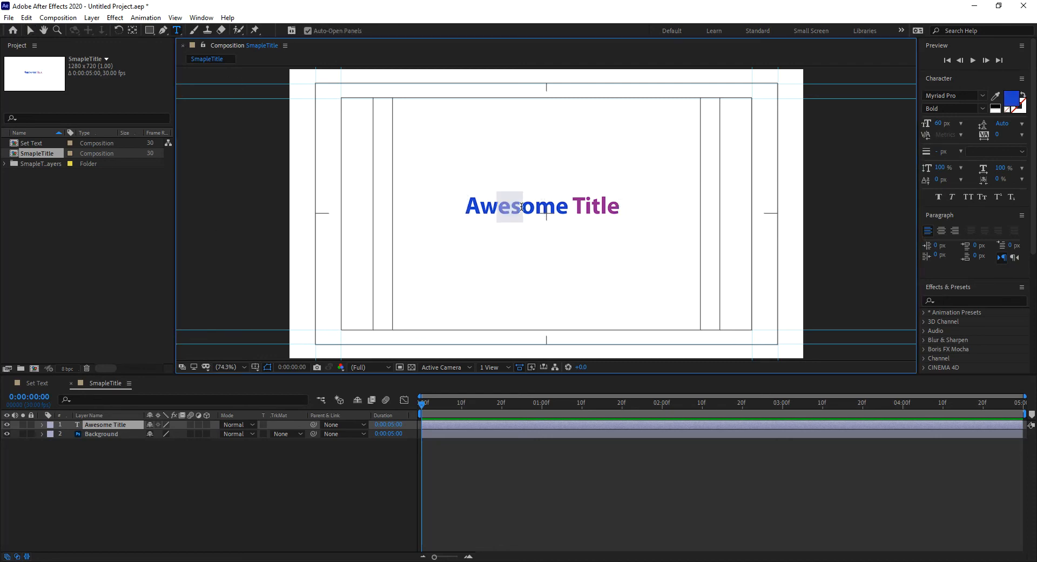
click(574, 213)
key(BackSpace)
key(Return)
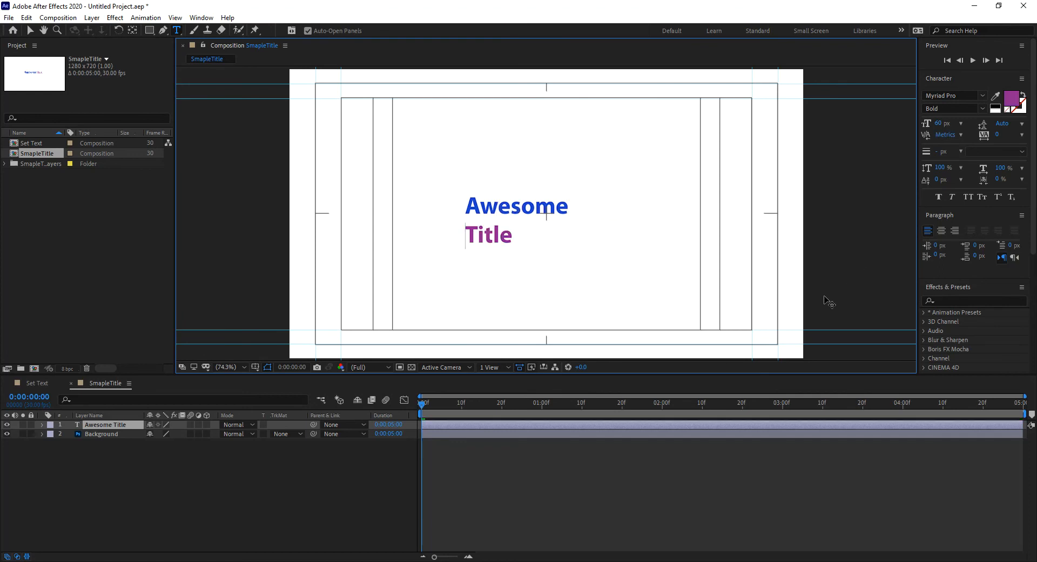
key(BackSpace)
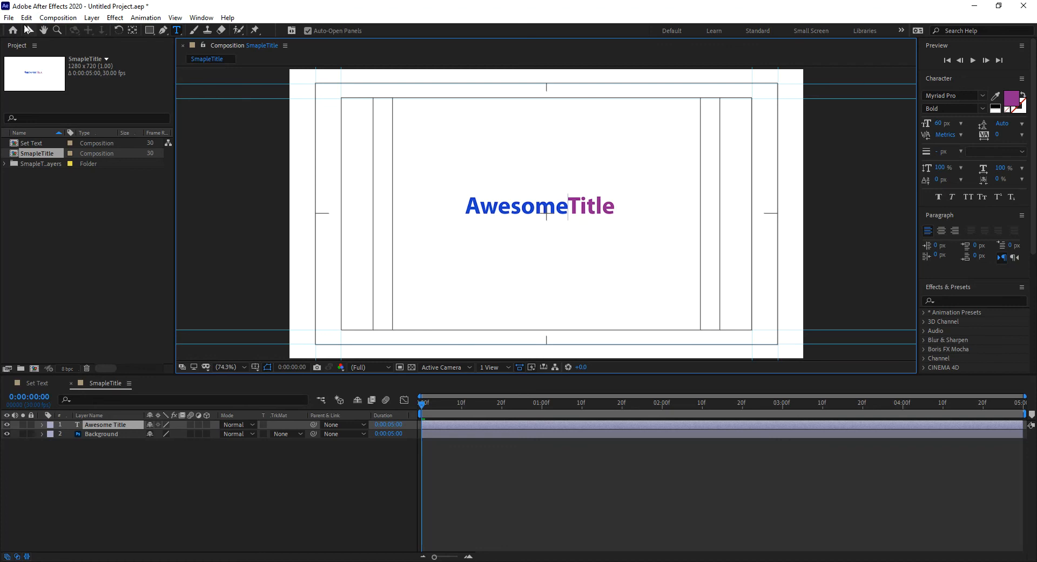
click(29, 33)
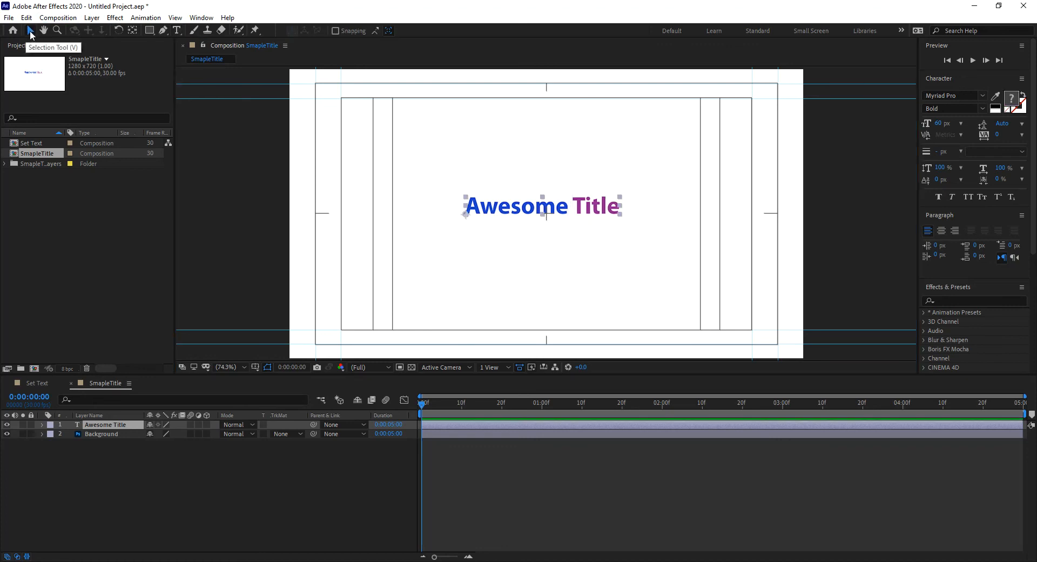